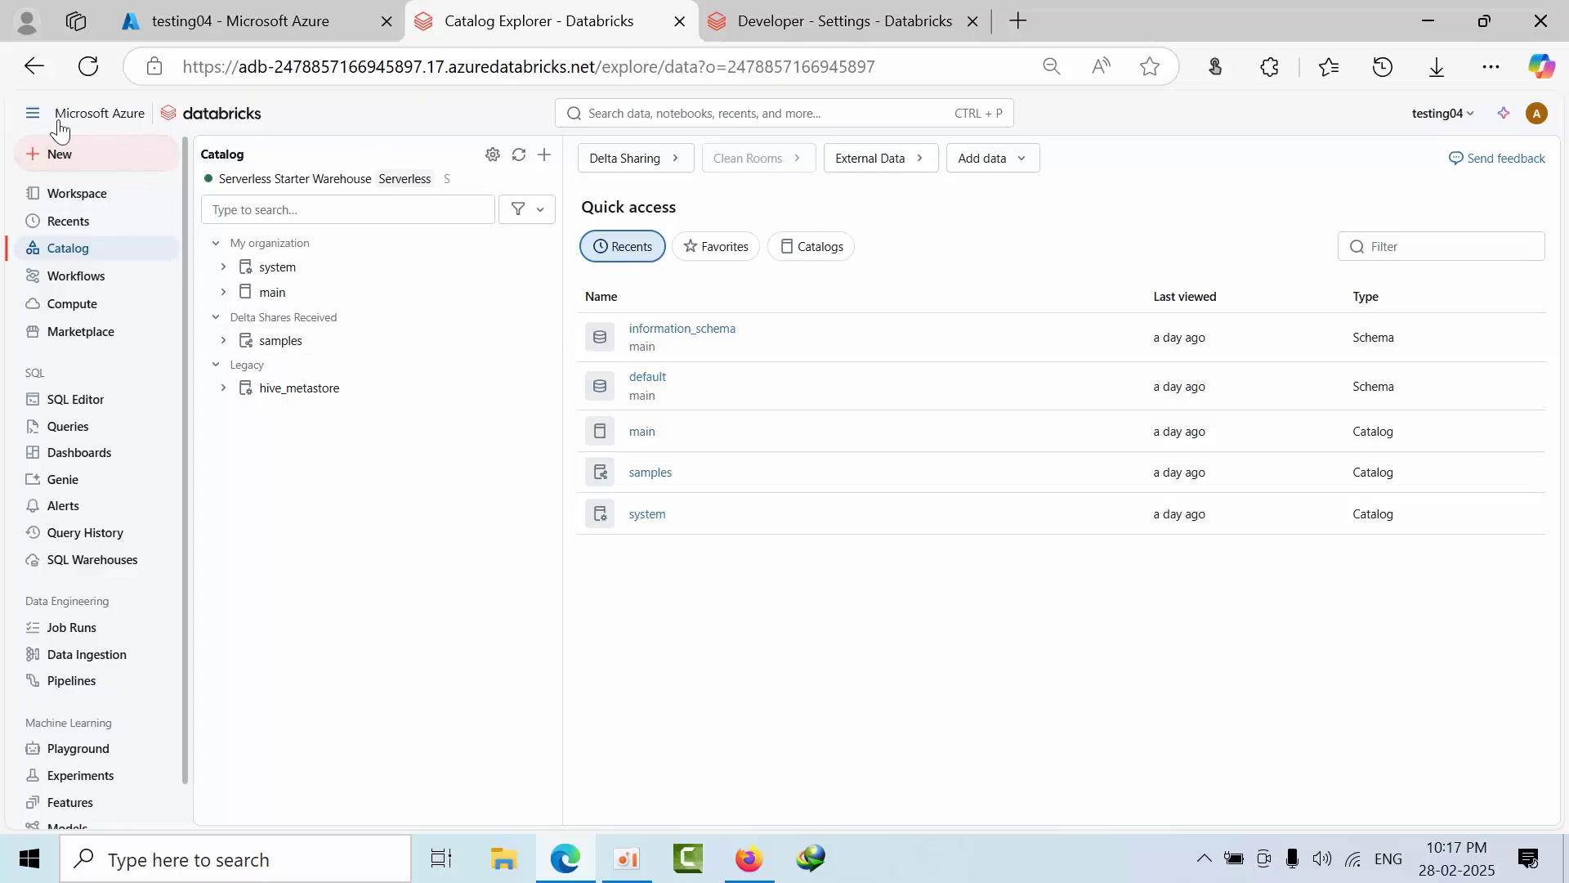
Go back to the Databricks Welcome page and scroll through its Recents list.
{"action": "left_click", "coordinate": [123, 119]}
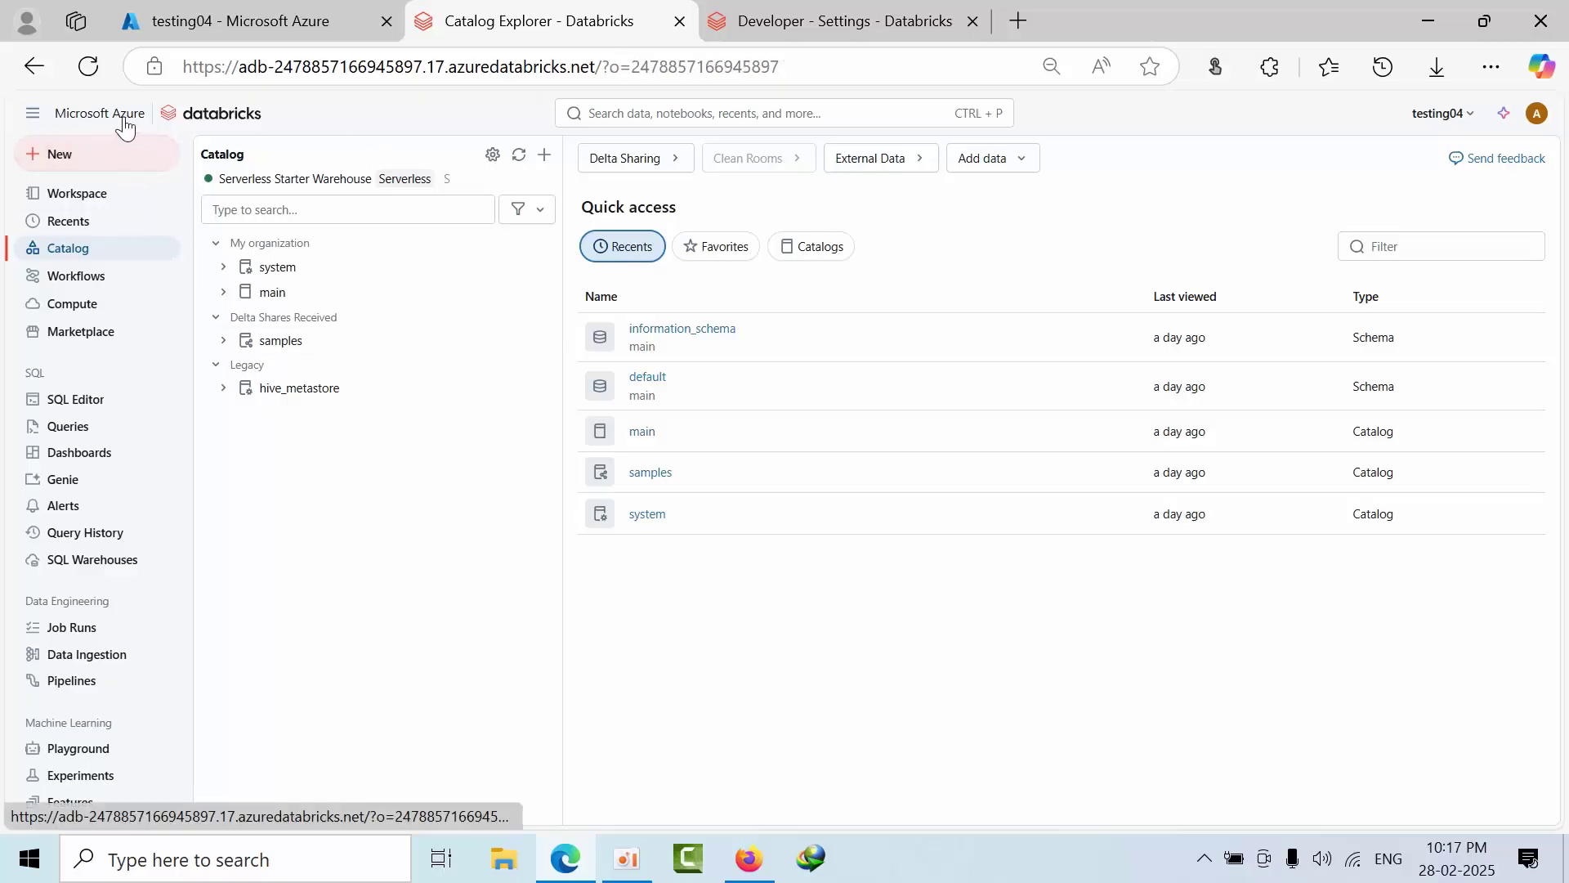
{"action": "scroll", "coordinate": [88, 618], "scroll_direction": "down", "scroll_amount": 1}
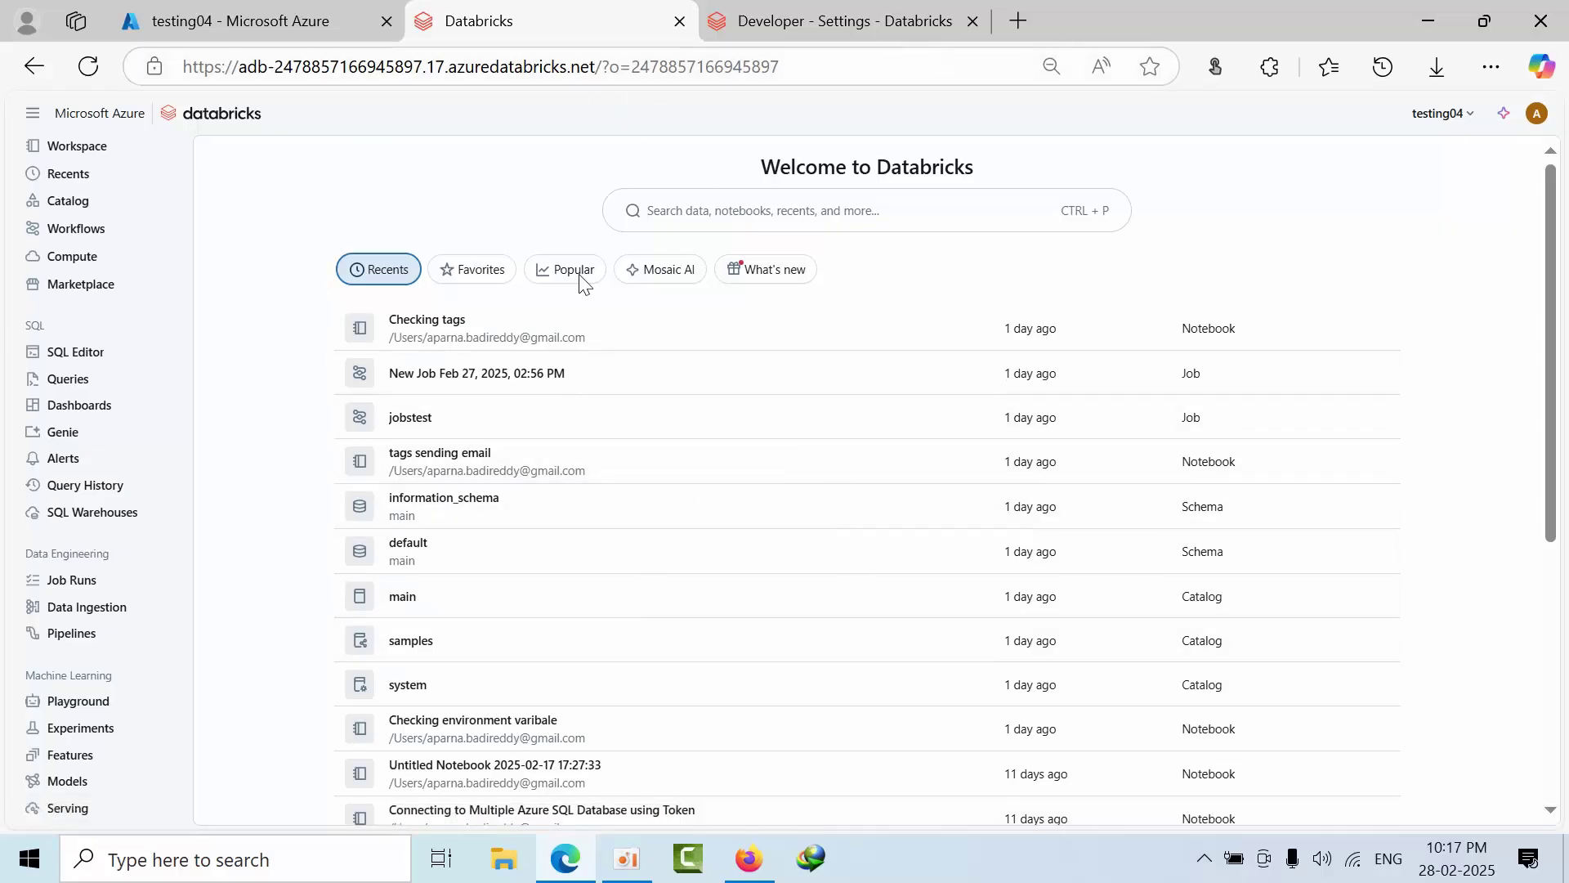
Add /partnerconnect to the workspace URL and scroll down to the BI and visualization partners.
{"action": "left_click", "coordinate": [605, 72]}
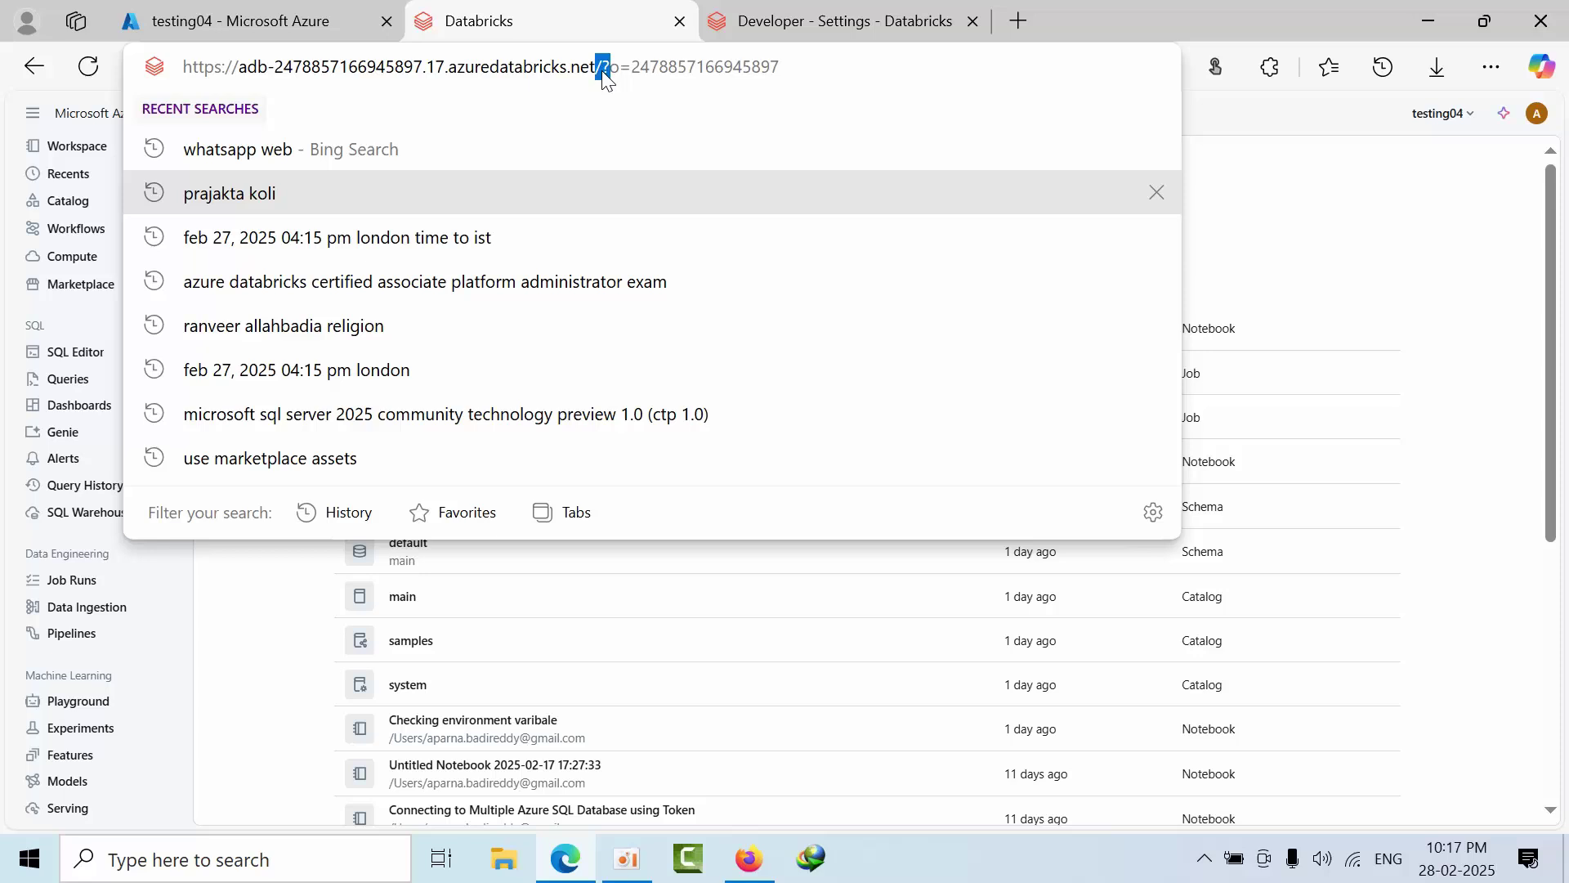
{"action": "triple_click", "coordinate": [607, 74]}
{"action": "left_click", "coordinate": [599, 69]}
{"action": "type", "text": "par"}
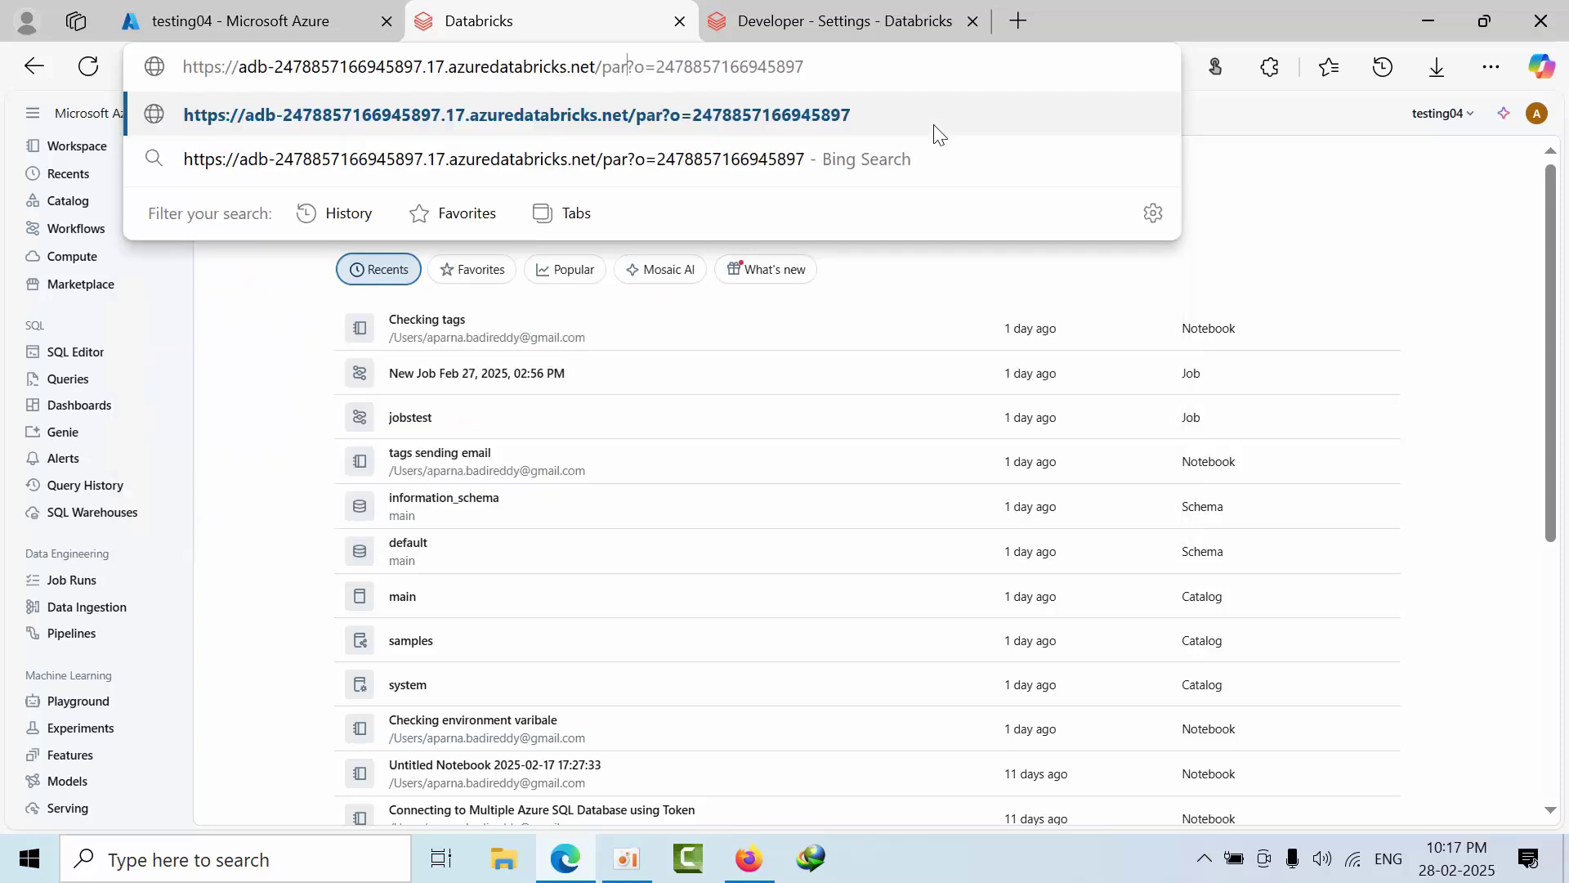
{"action": "type", "text": "tner"}
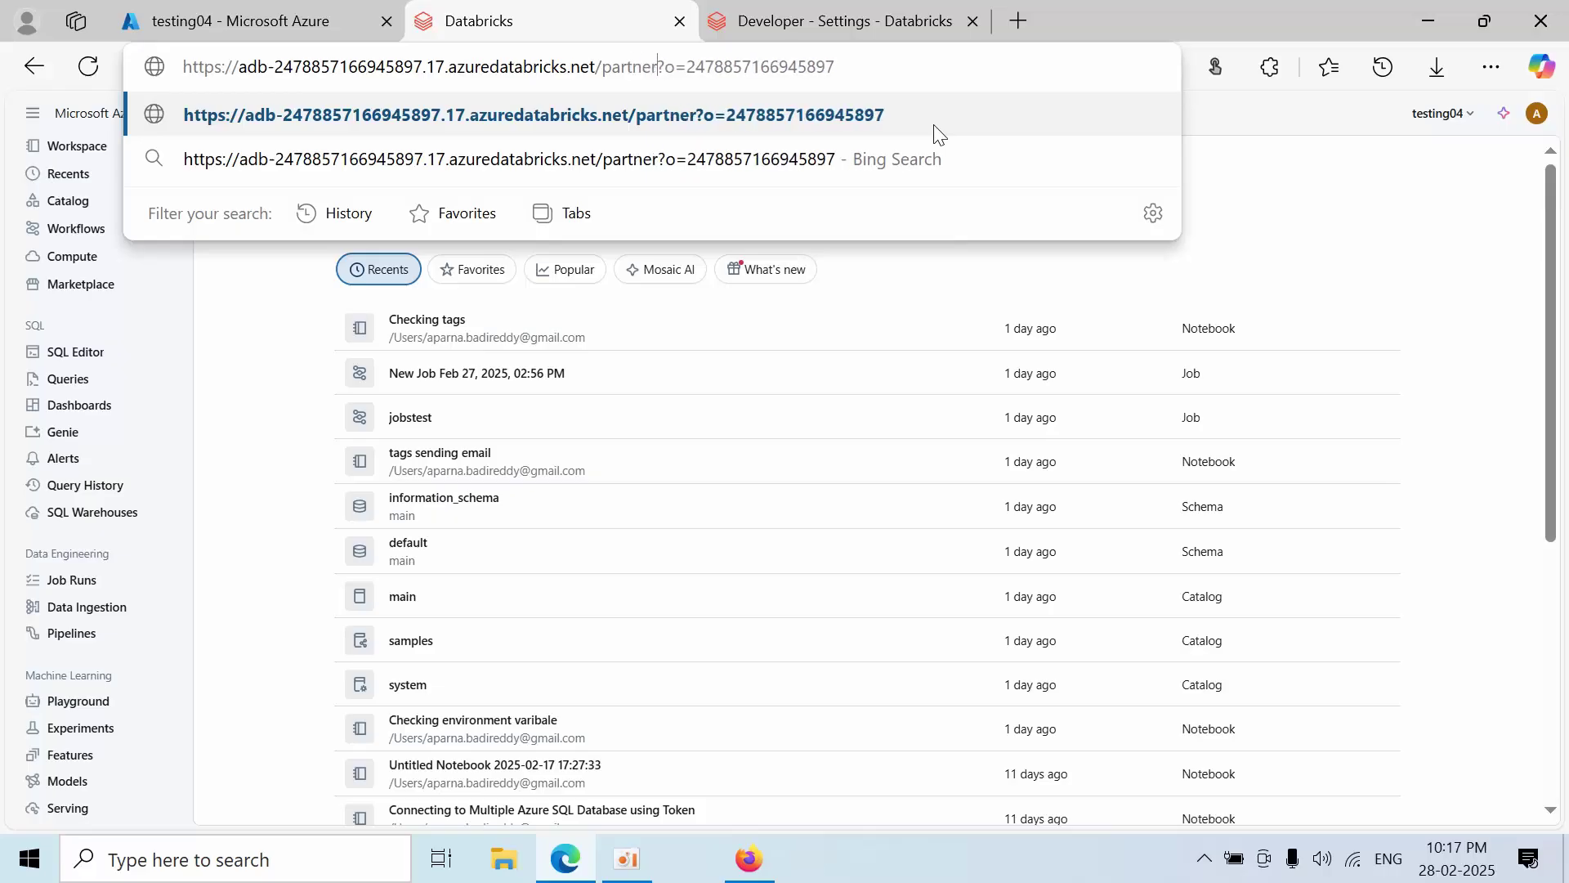
{"action": "type", "text": "connect"}
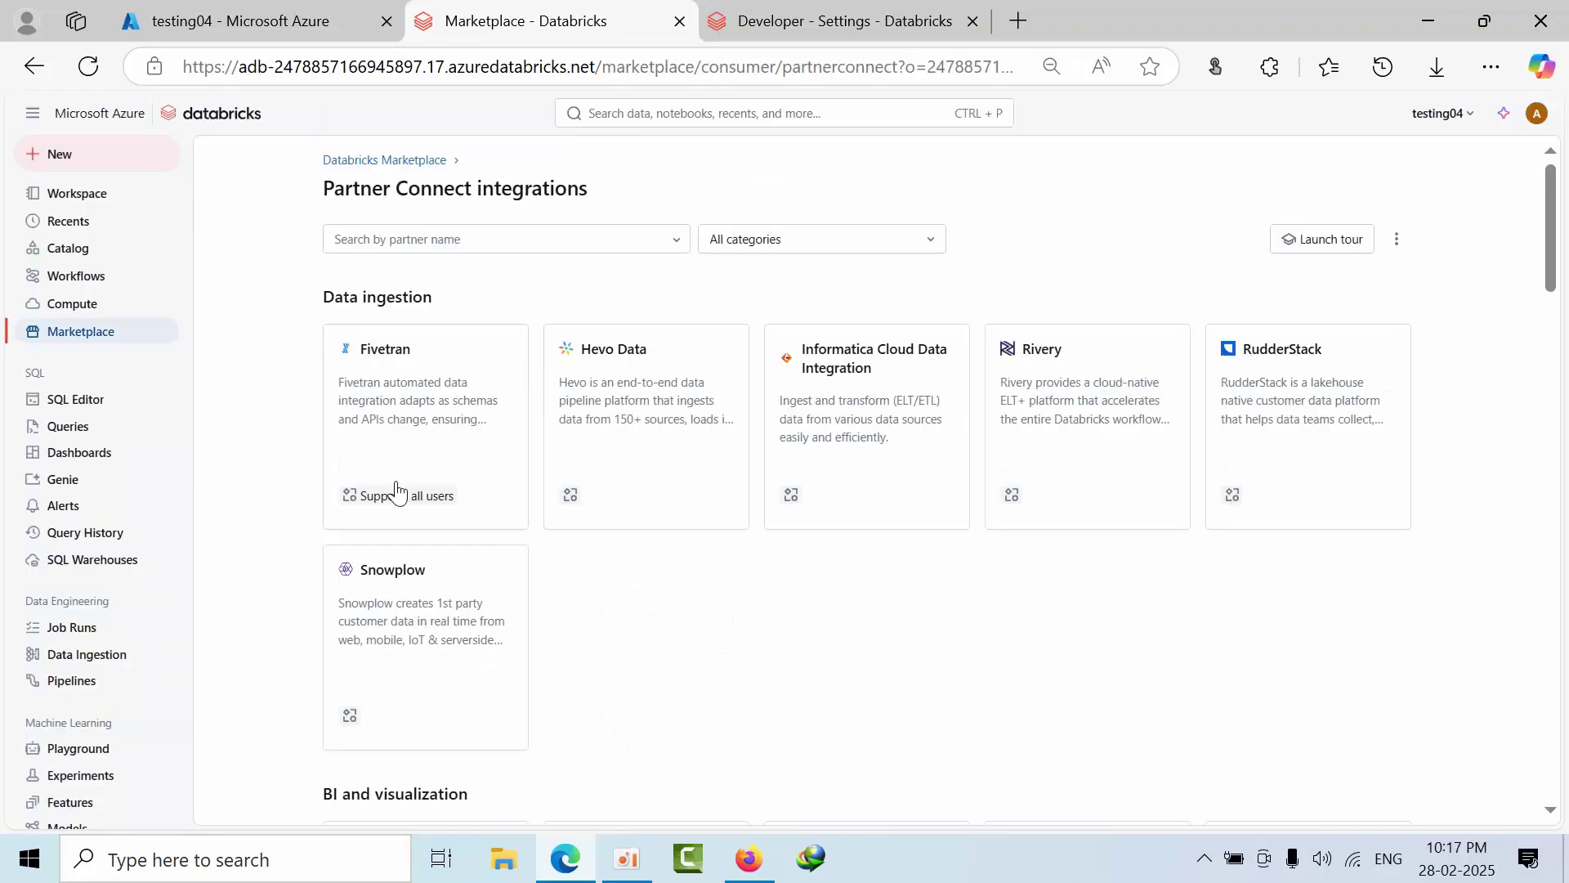
{"action": "scroll", "coordinate": [448, 543], "scroll_direction": "down", "scroll_amount": 4}
{"action": "scroll", "coordinate": [448, 544], "scroll_direction": "down", "scroll_amount": 2}
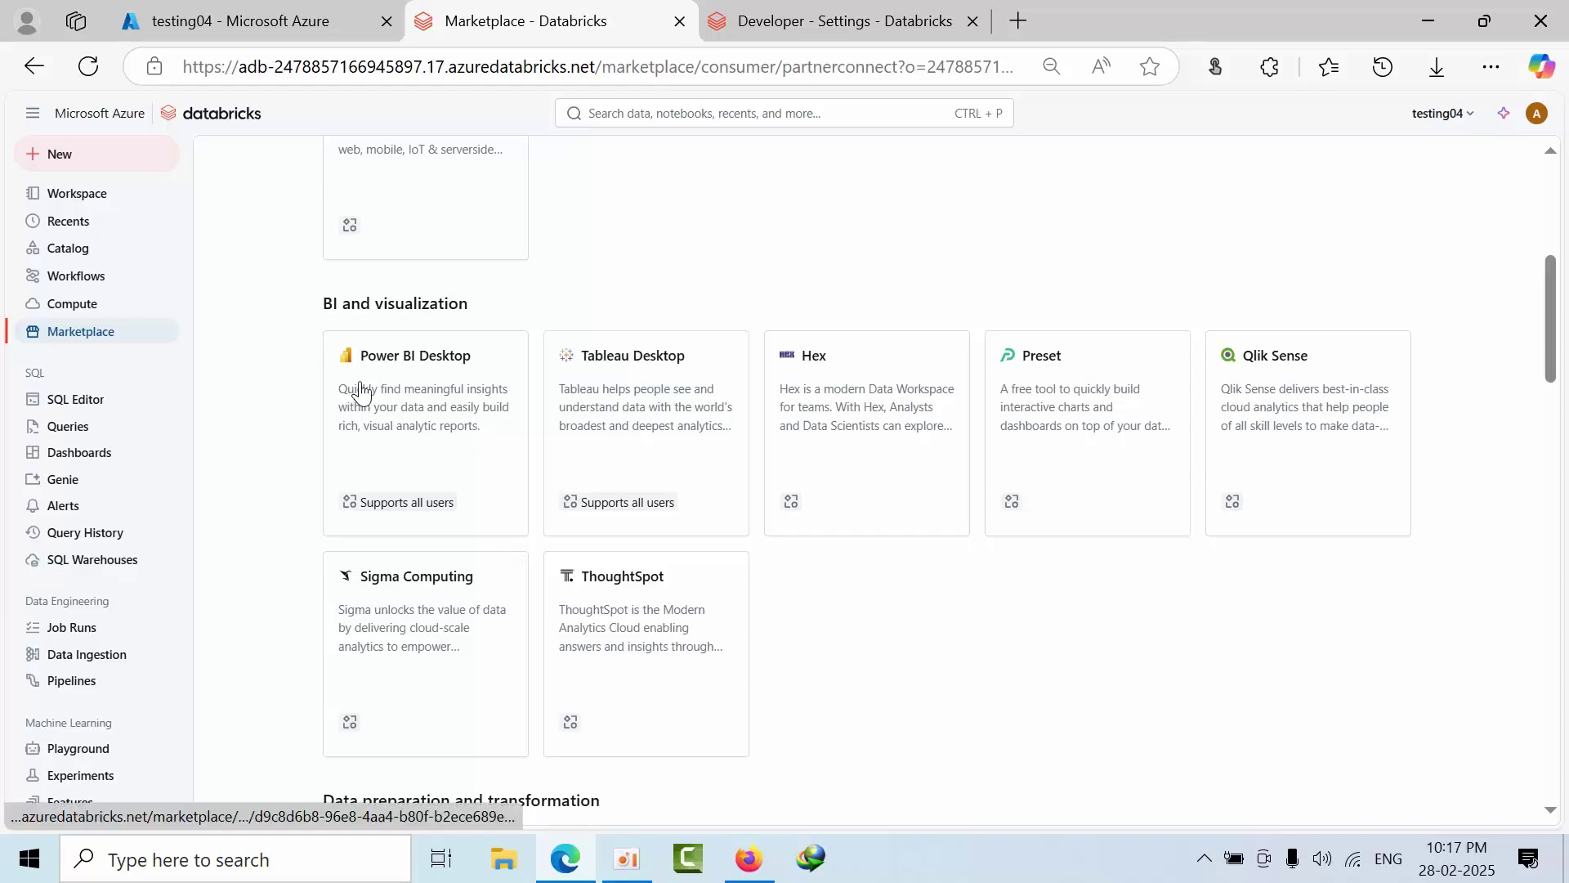
Download databricks-Serverless Starter Warehouse.pbids from Power BI Desktop, using Serverless Starter Warehouse compute.
{"action": "left_click", "coordinate": [437, 412]}
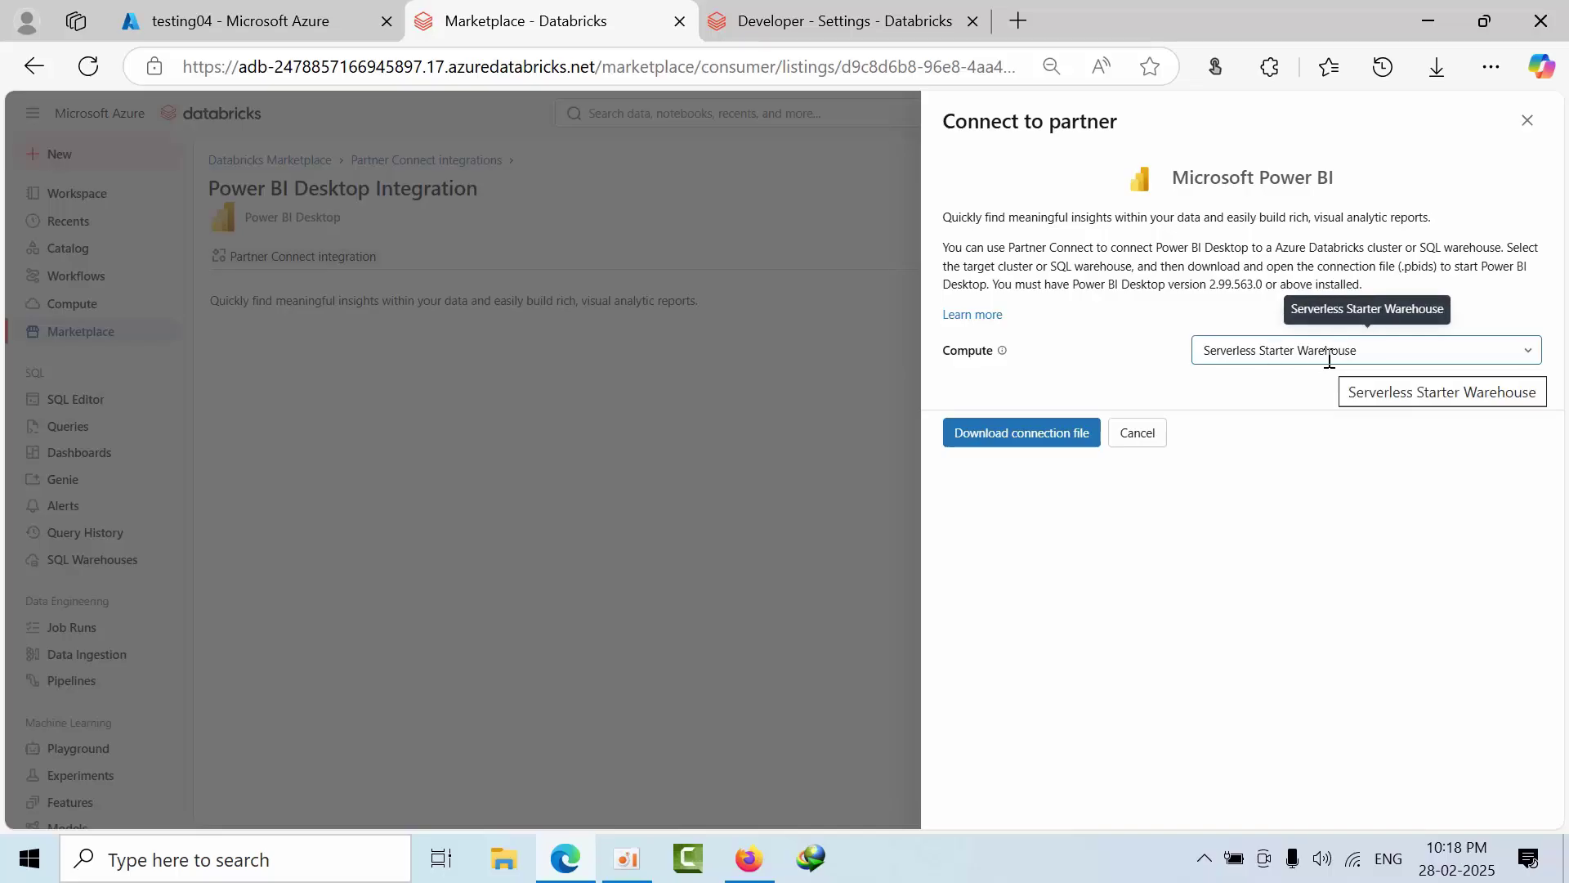
{"action": "left_click", "coordinate": [1529, 353]}
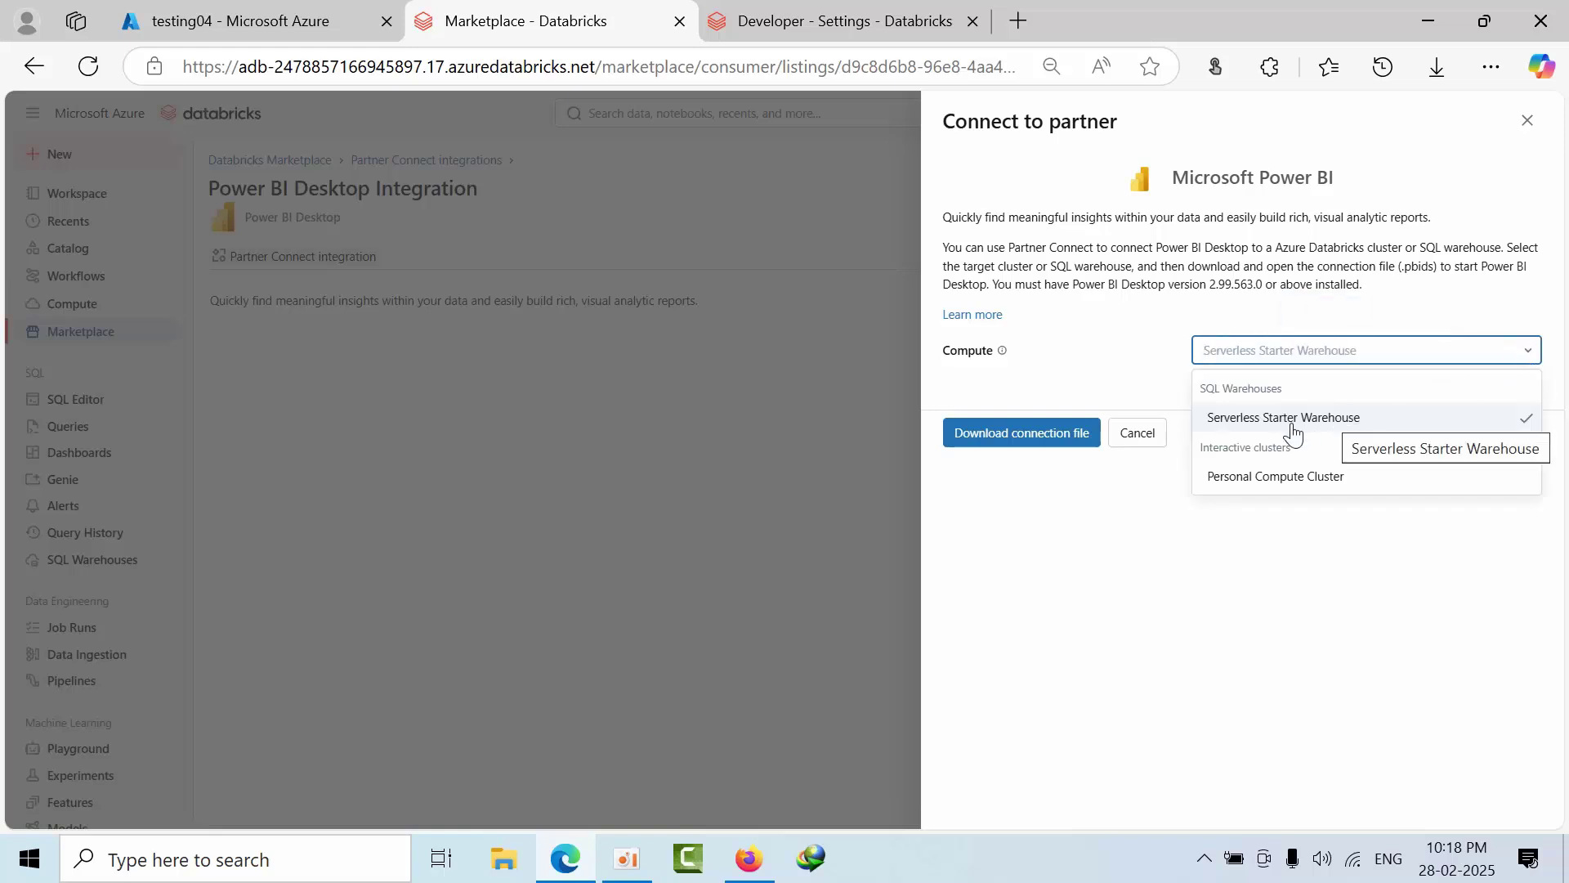
{"action": "left_click", "coordinate": [1372, 425]}
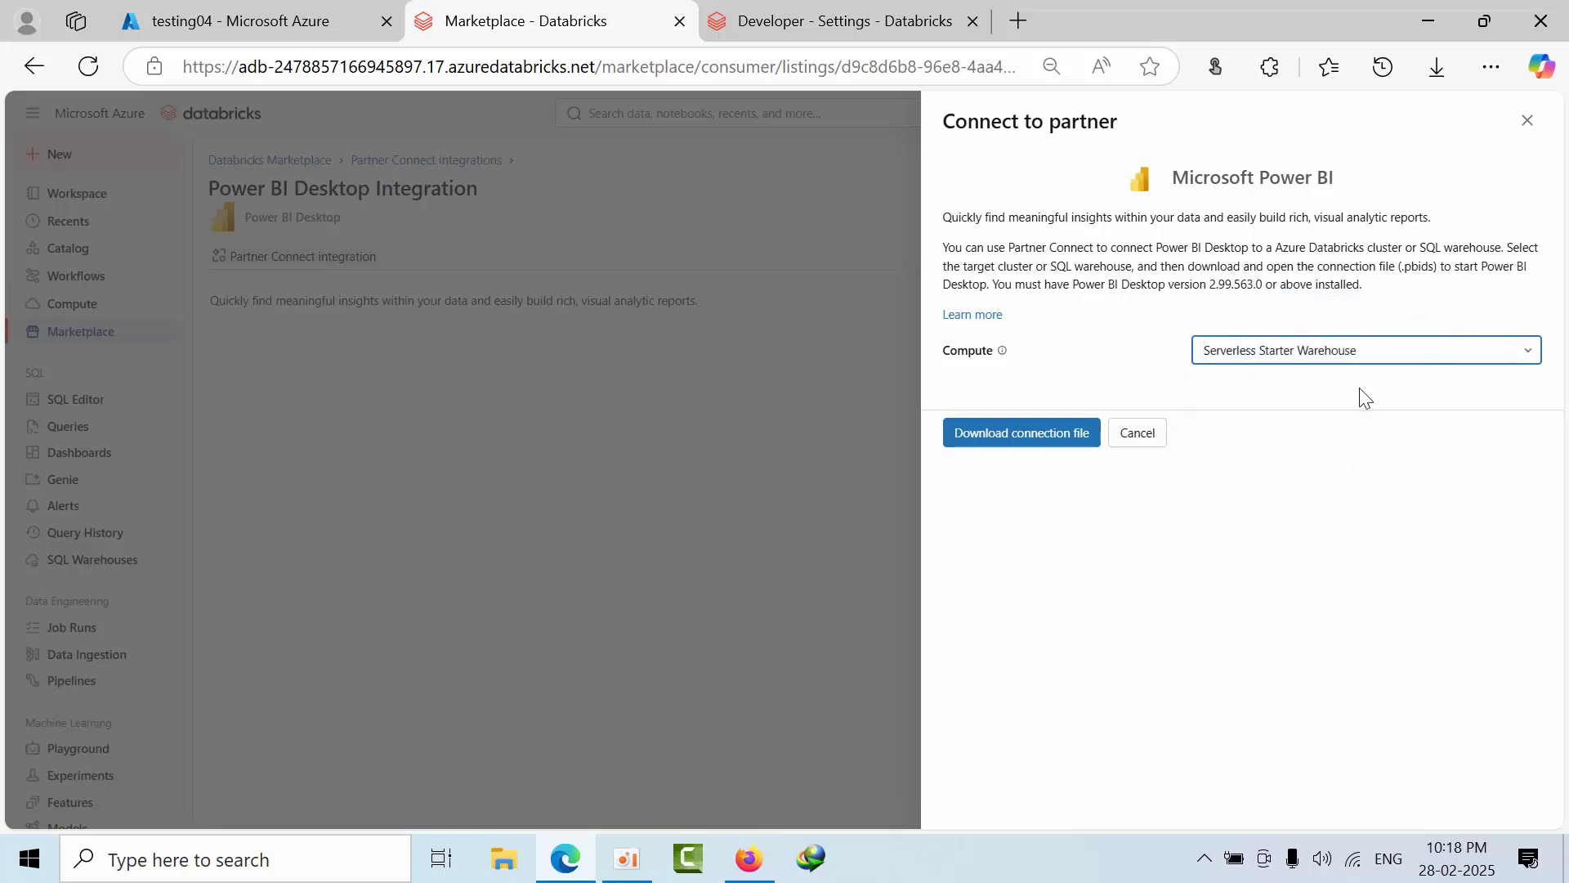
{"action": "left_click", "coordinate": [1525, 351]}
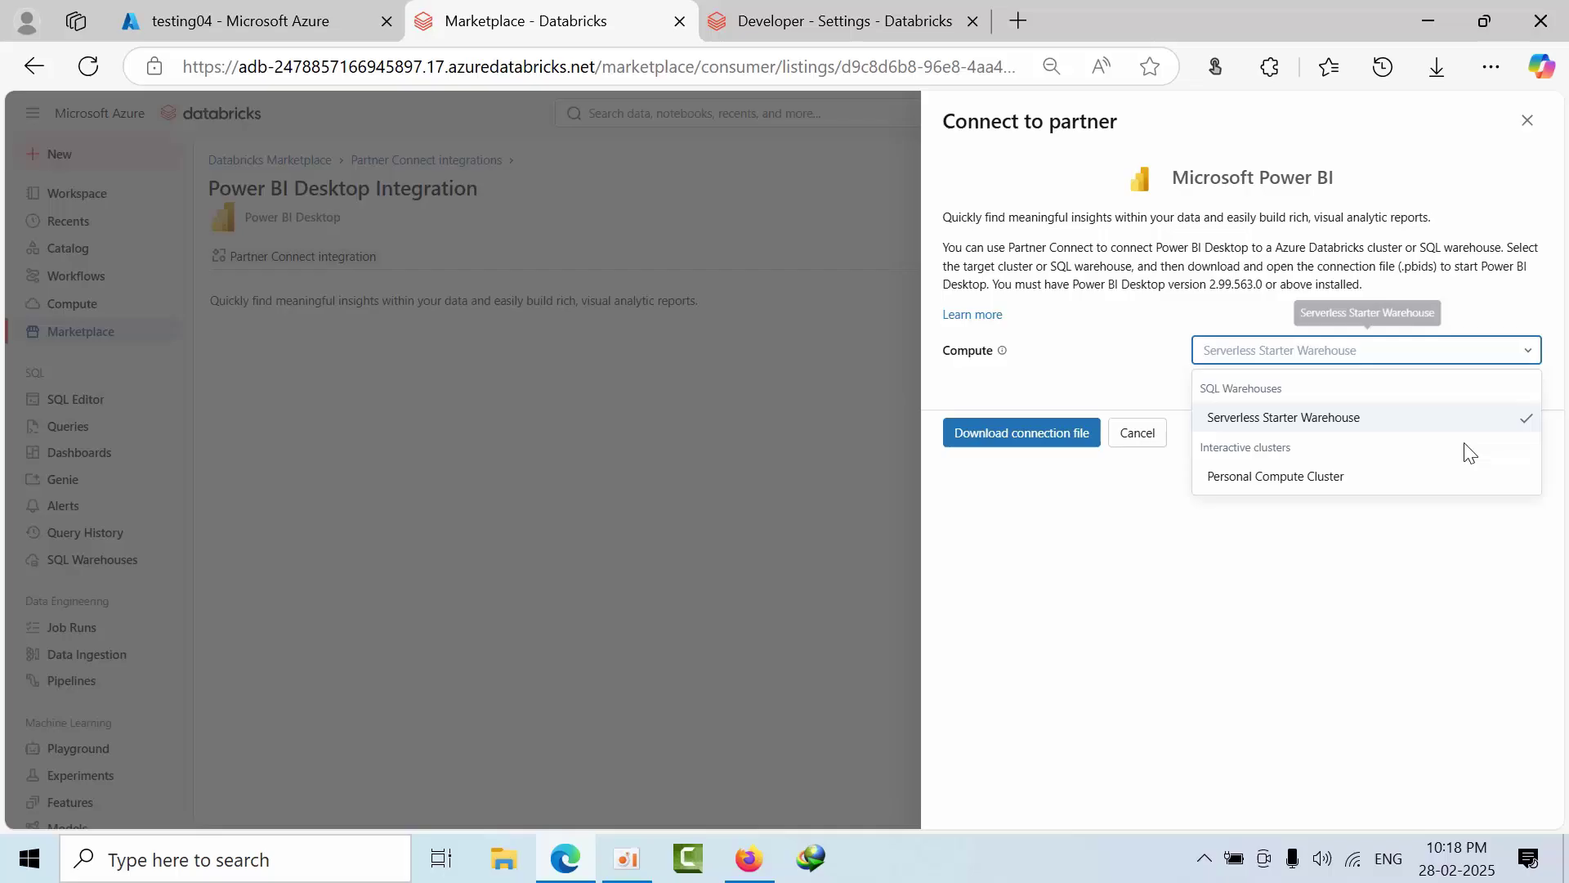
{"action": "left_click", "coordinate": [1336, 423]}
{"action": "left_click", "coordinate": [991, 433]}
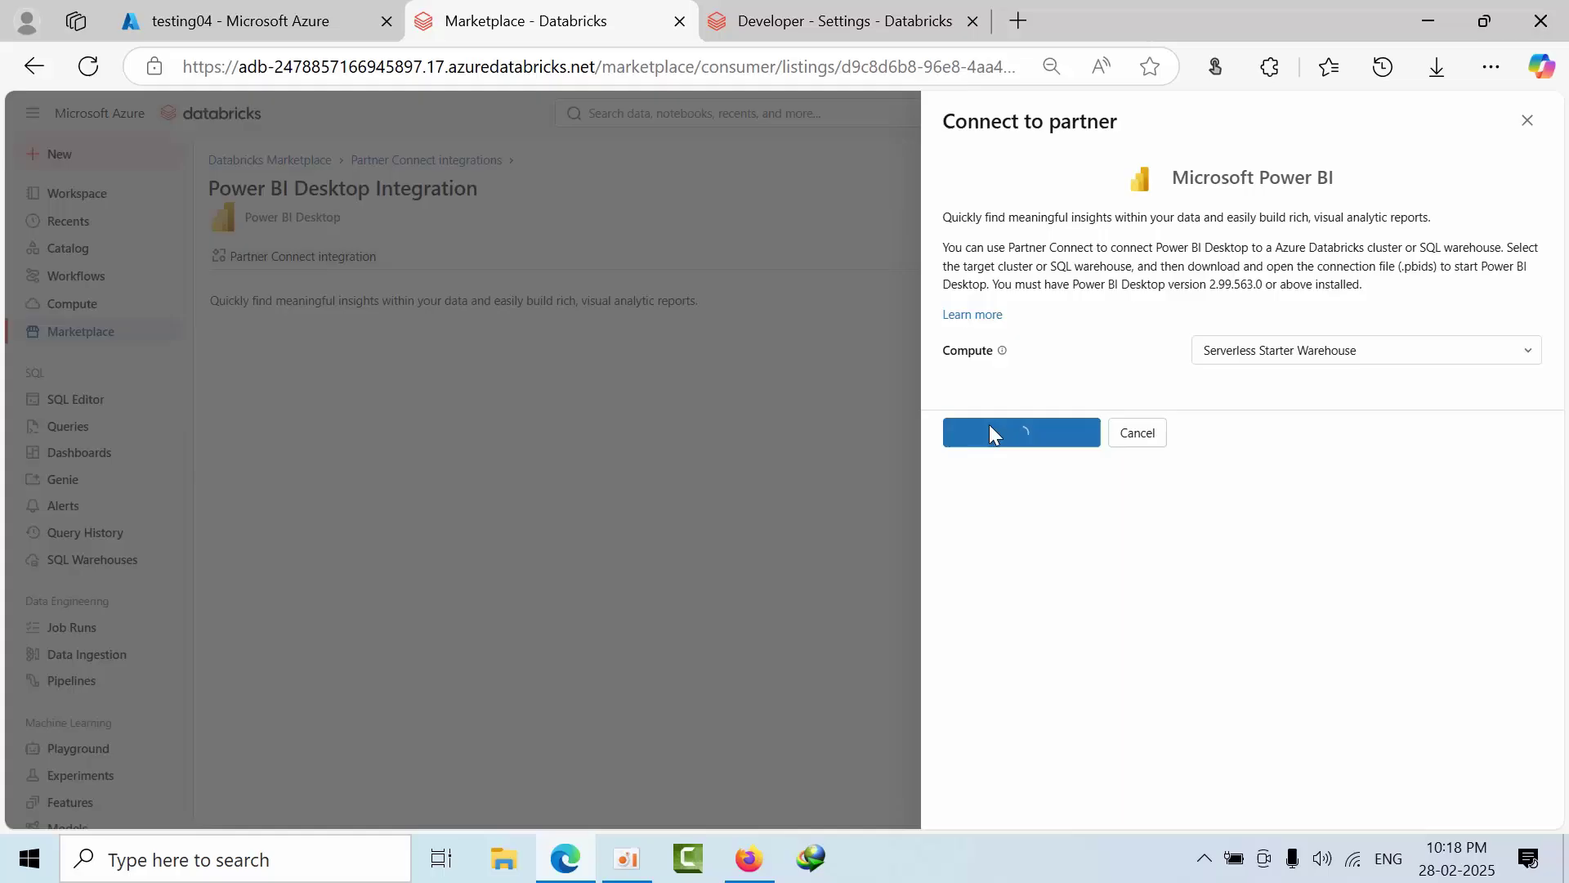
{"action": "mouse_move", "coordinate": [1384, 200]}
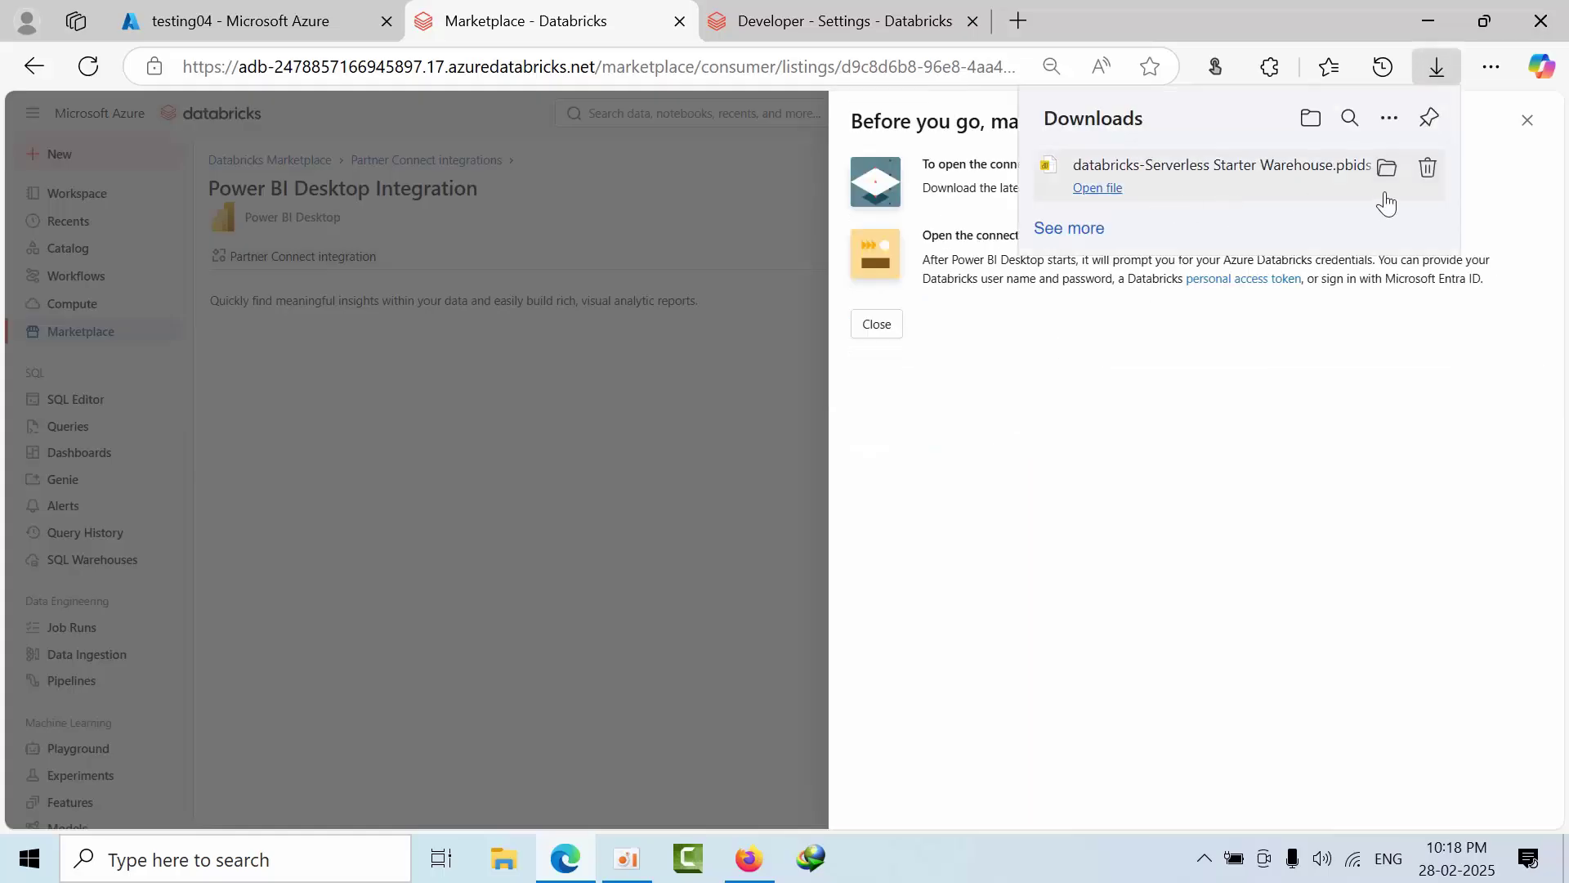
From Developer settings, start a new access token with the comment powerbi.
{"action": "left_click", "coordinate": [797, 17]}
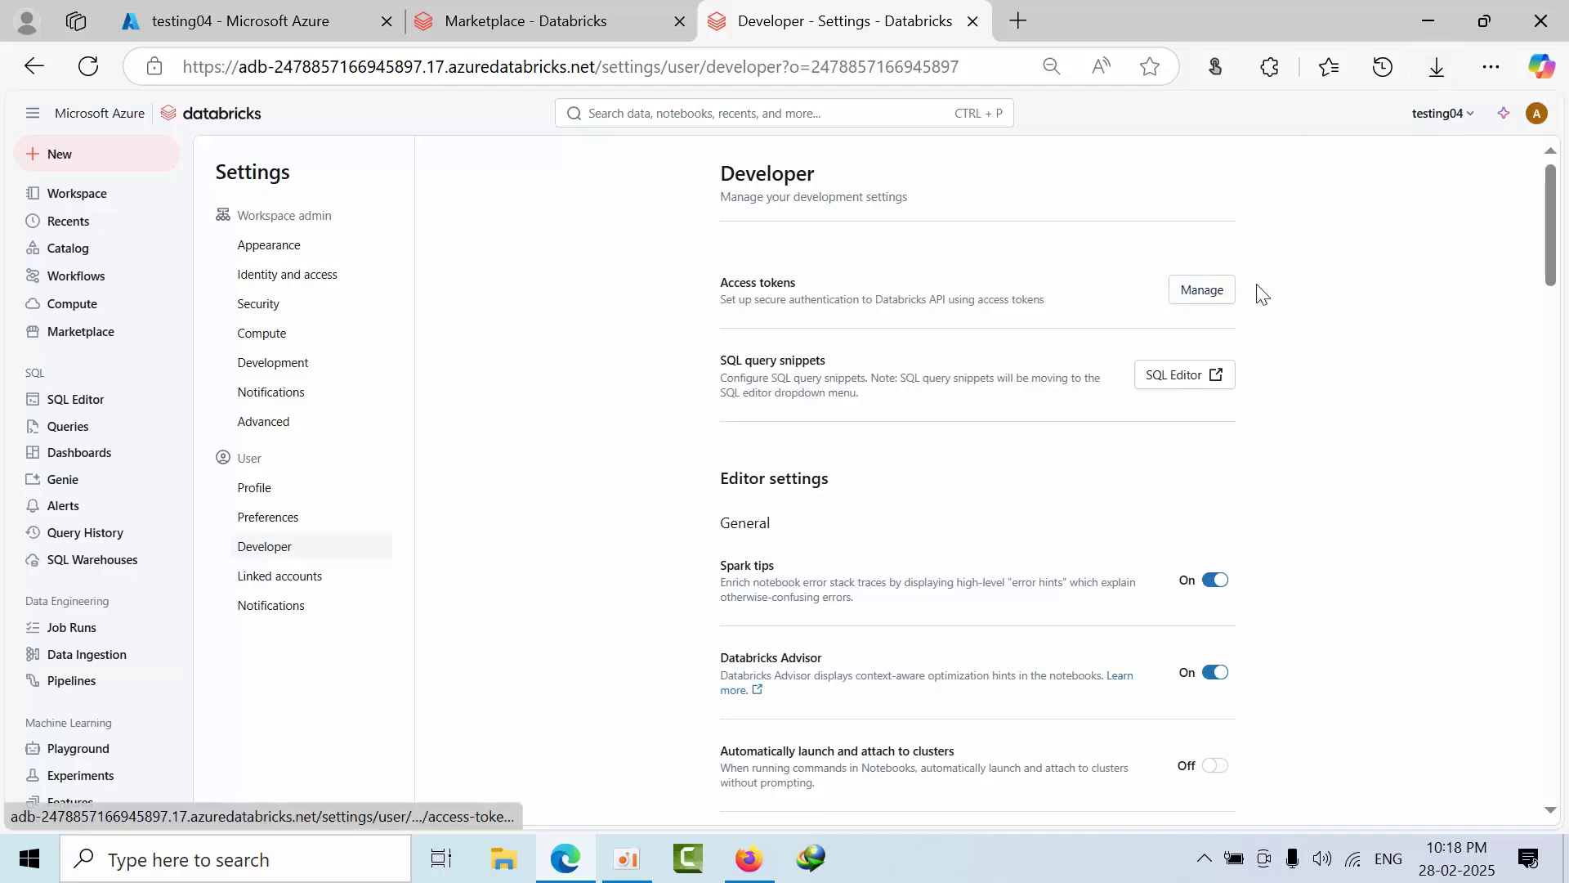
{"action": "left_click", "coordinate": [1210, 293]}
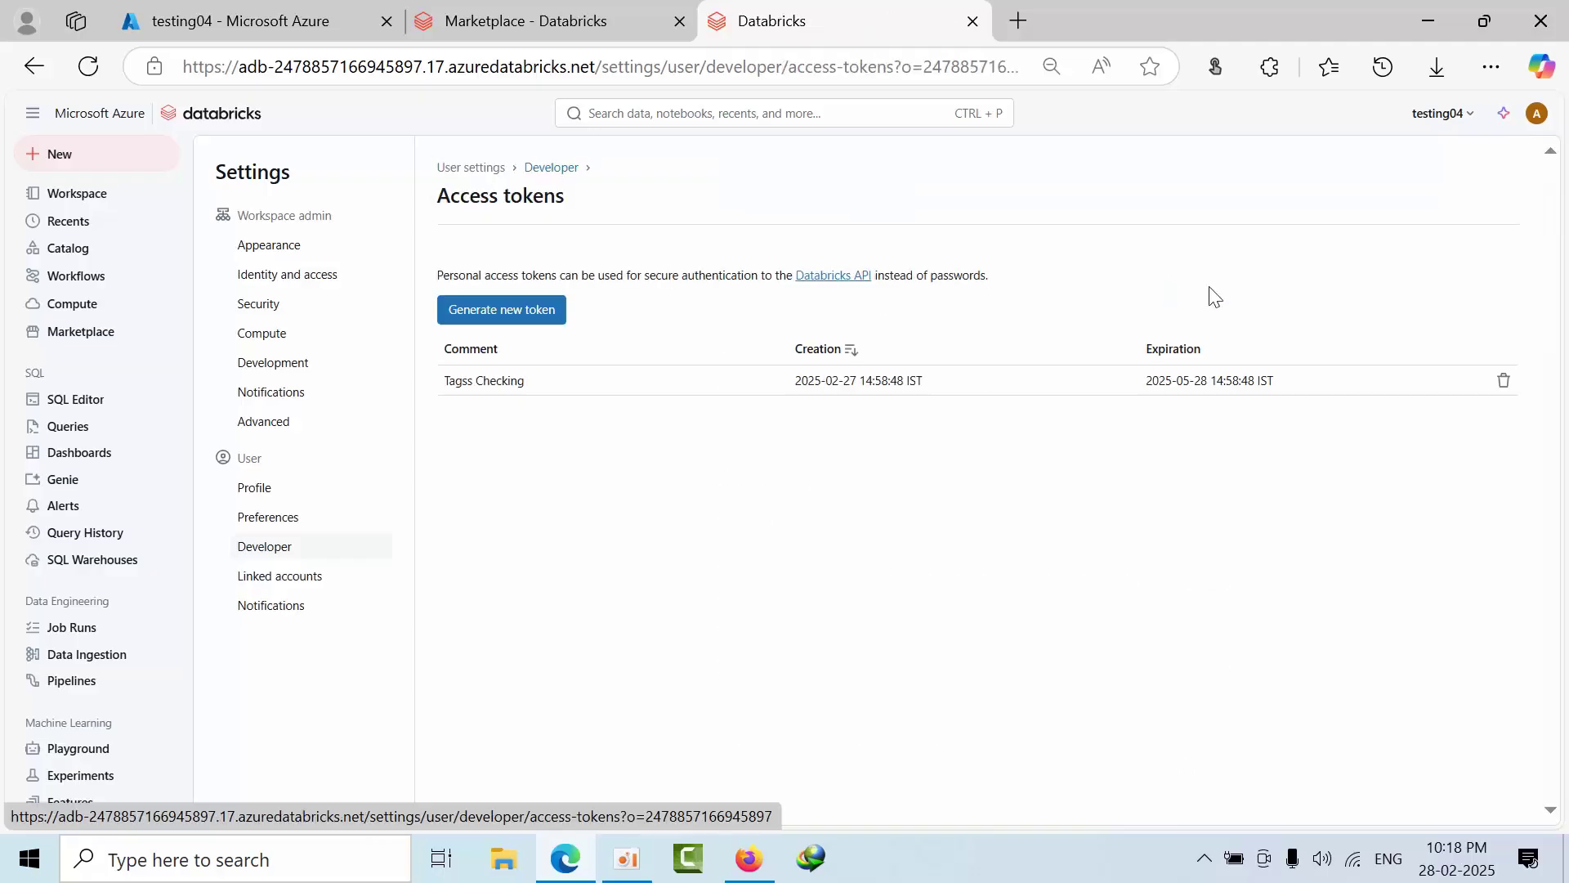
{"action": "left_click", "coordinate": [513, 314]}
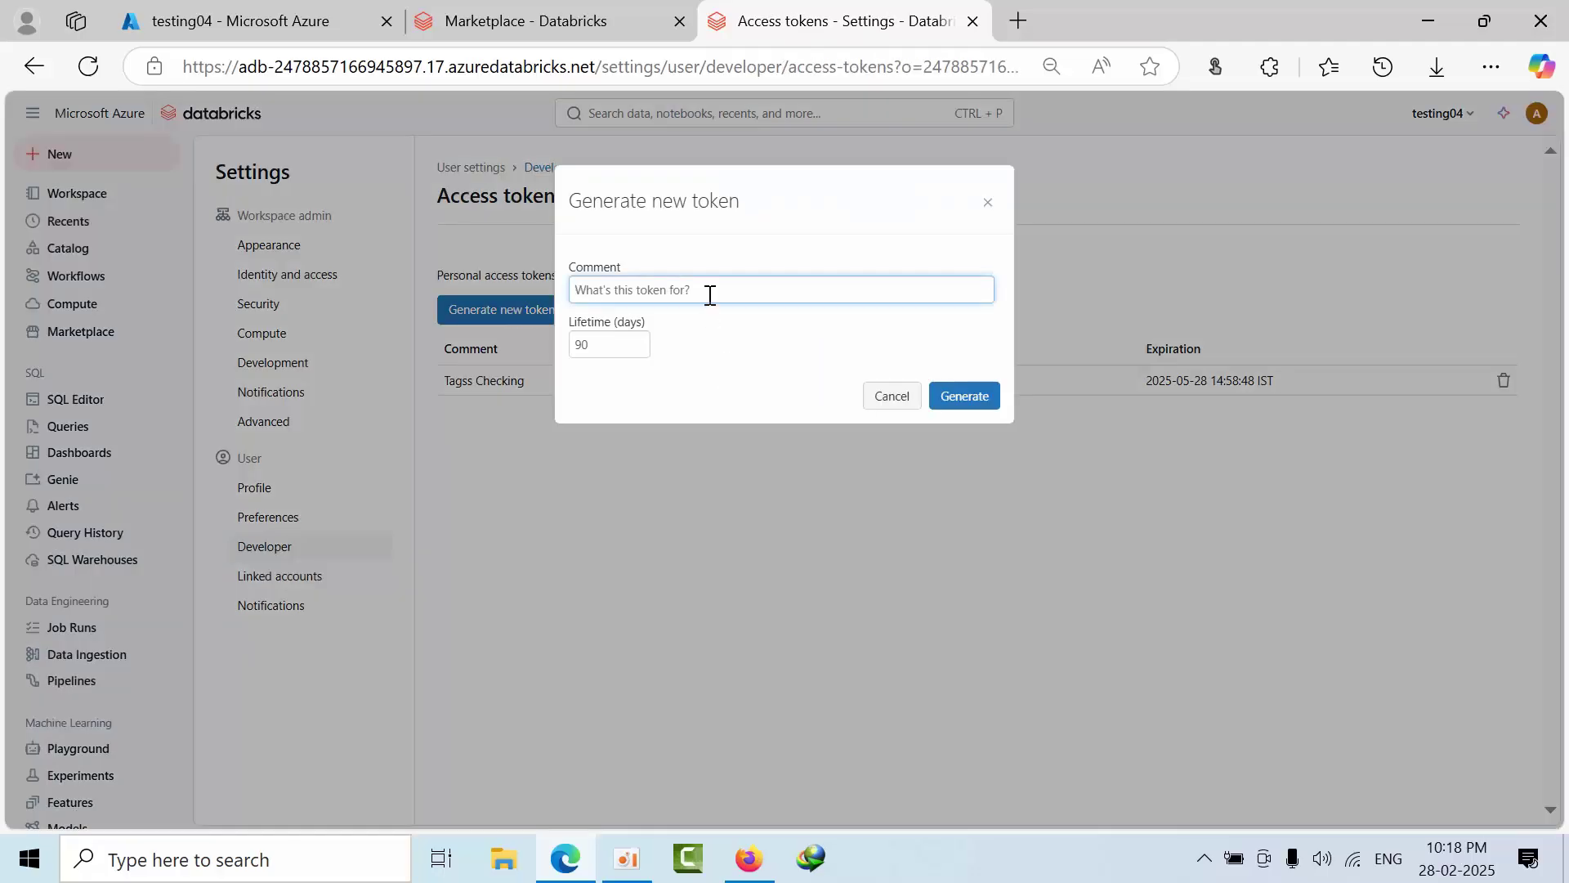
{"action": "type", "text": "d"}
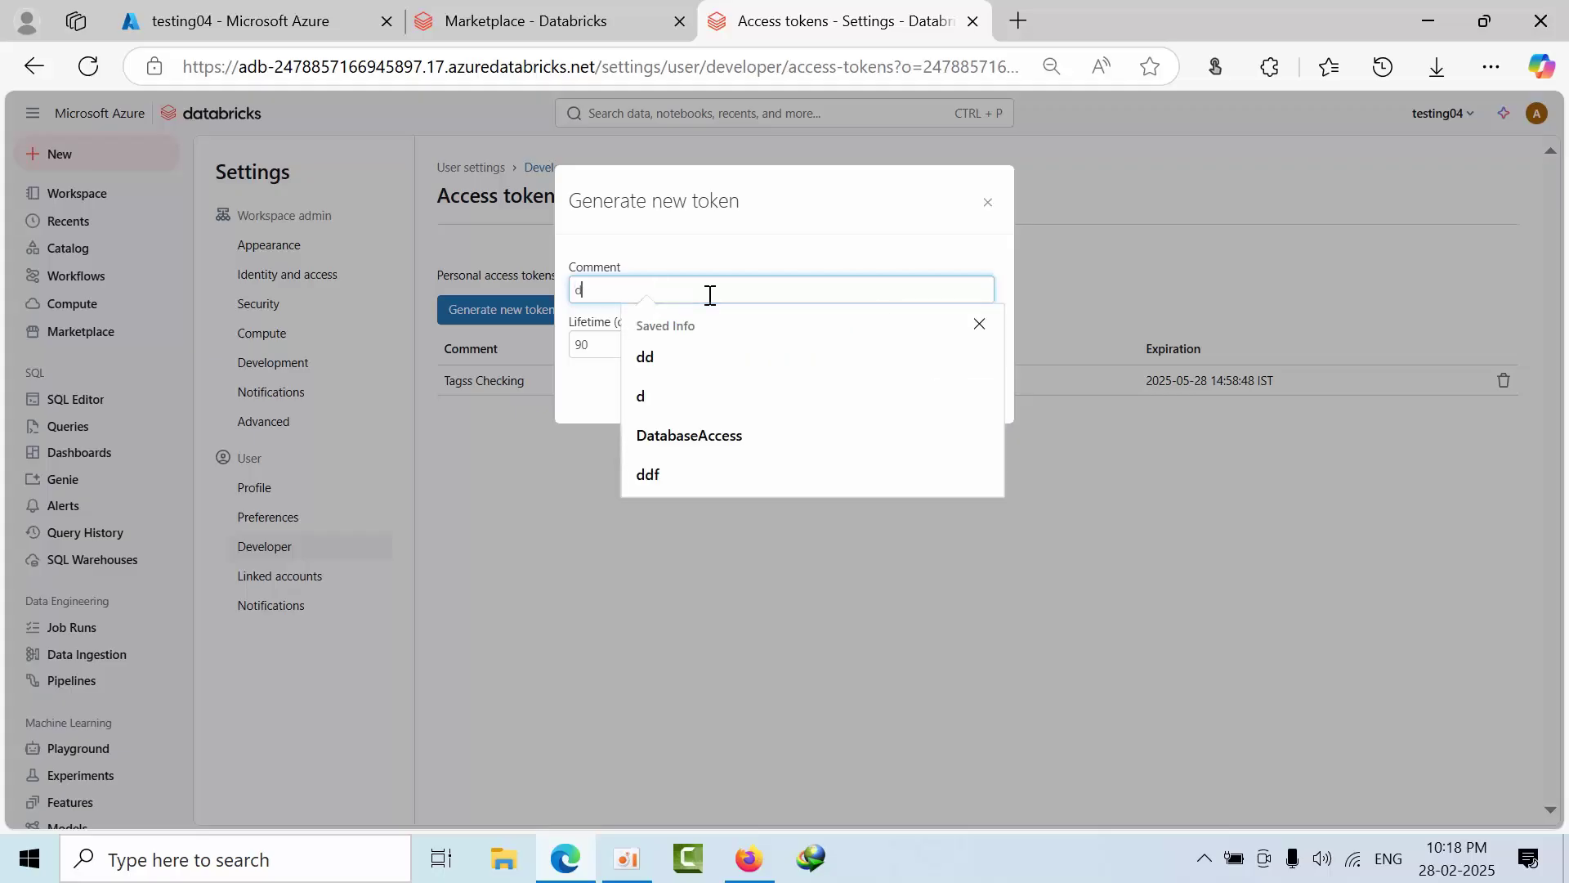
{"action": "key", "text": "BackSpace"}
{"action": "type", "text": "pwoe"}
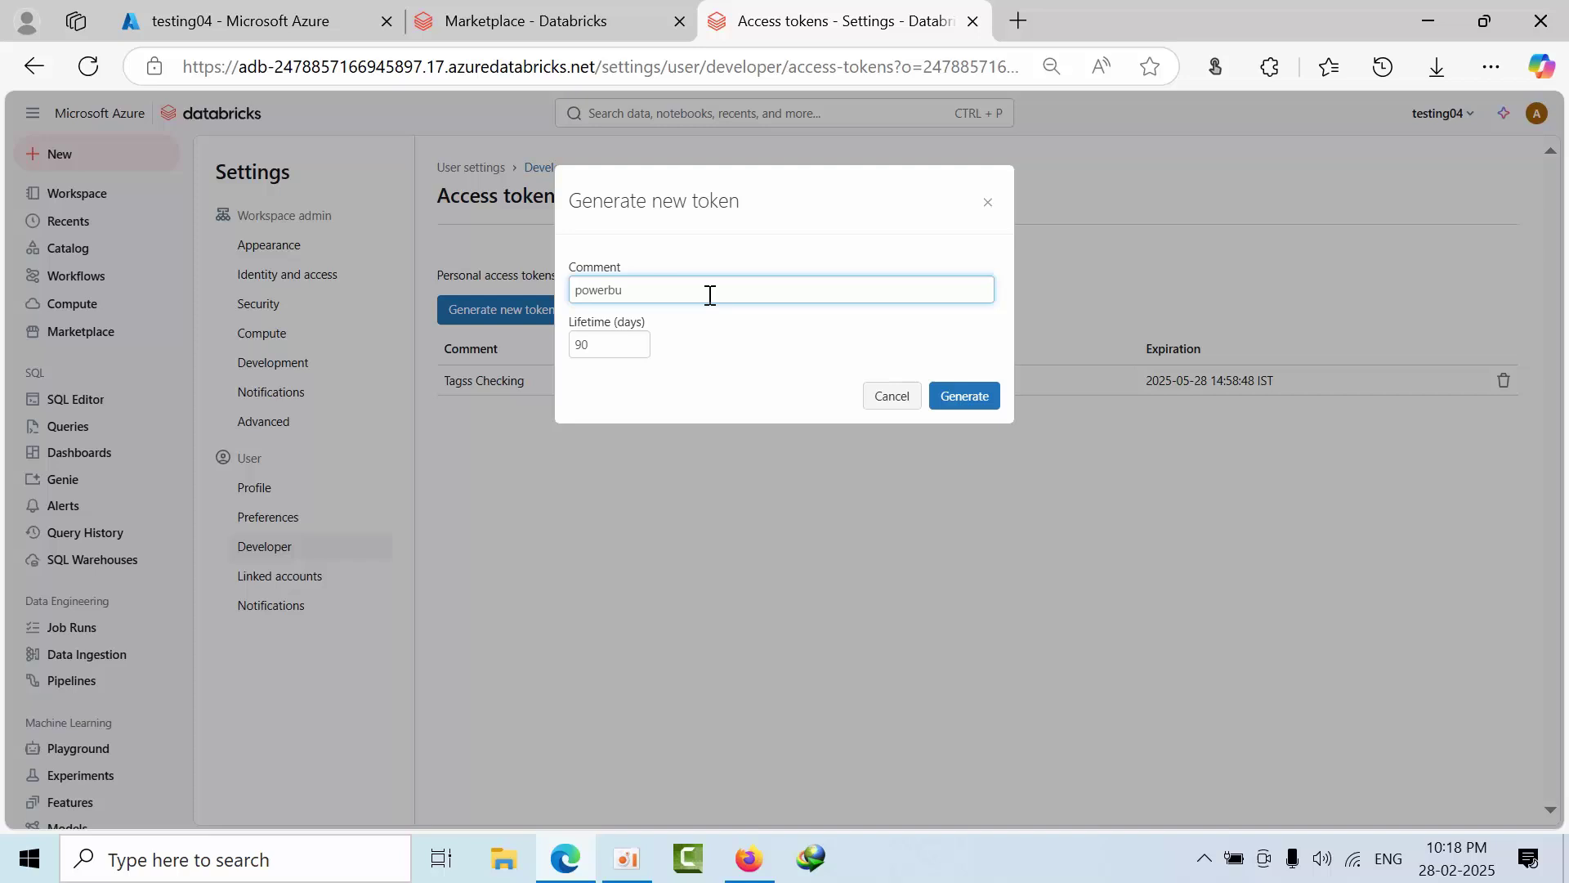
Generate the 90-day token, keep its copy in Notepad, and close the confirmation.
{"action": "left_click", "coordinate": [965, 397]}
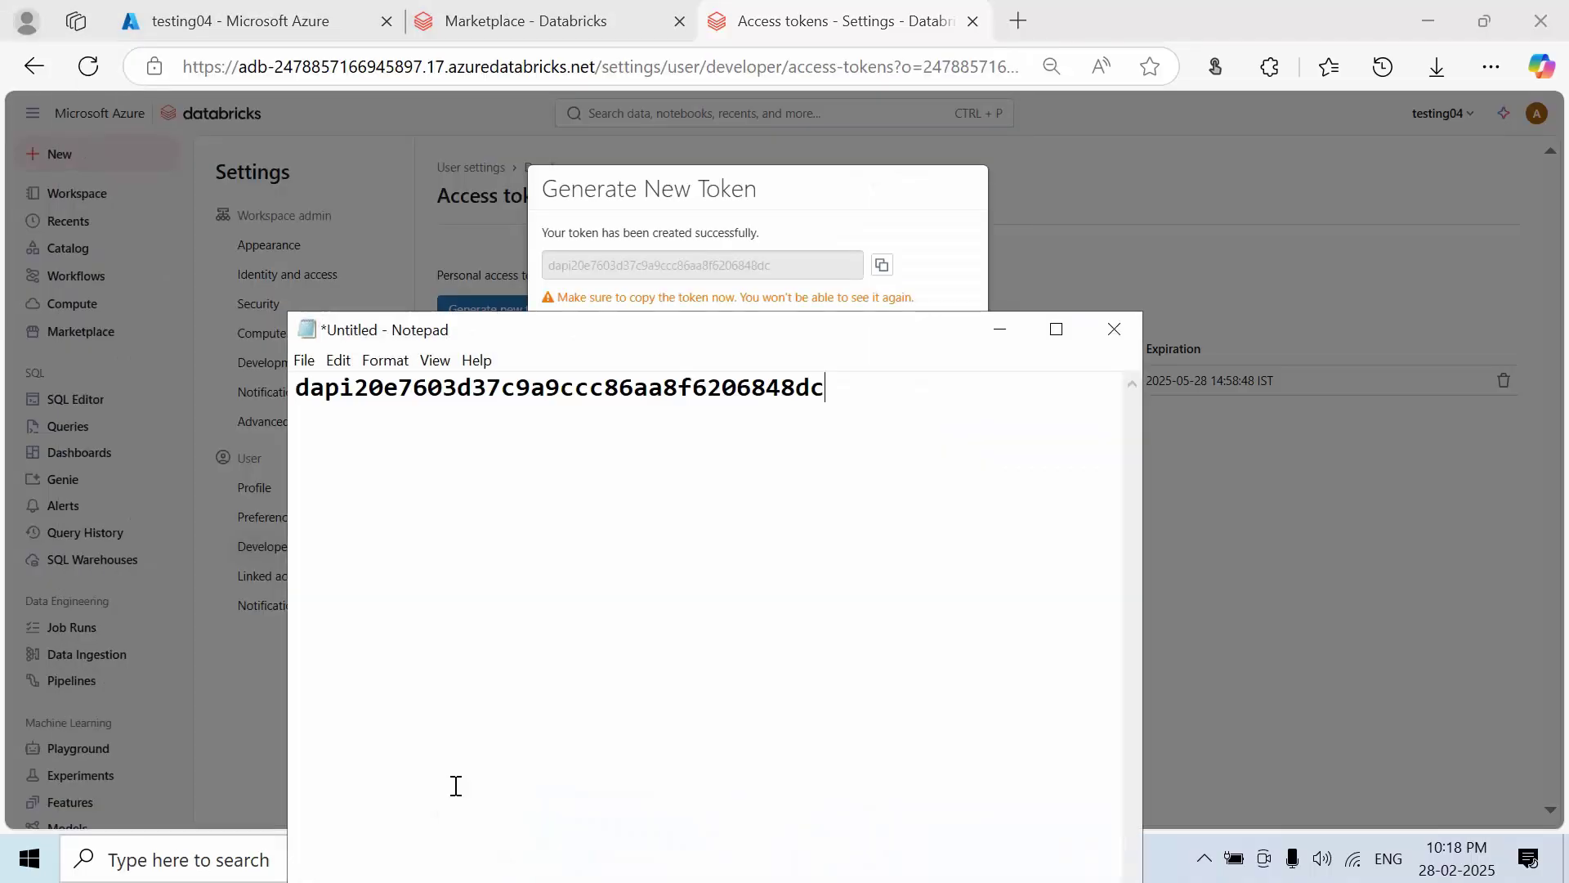
{"action": "left_click", "coordinate": [999, 328]}
{"action": "left_click", "coordinate": [950, 347]}
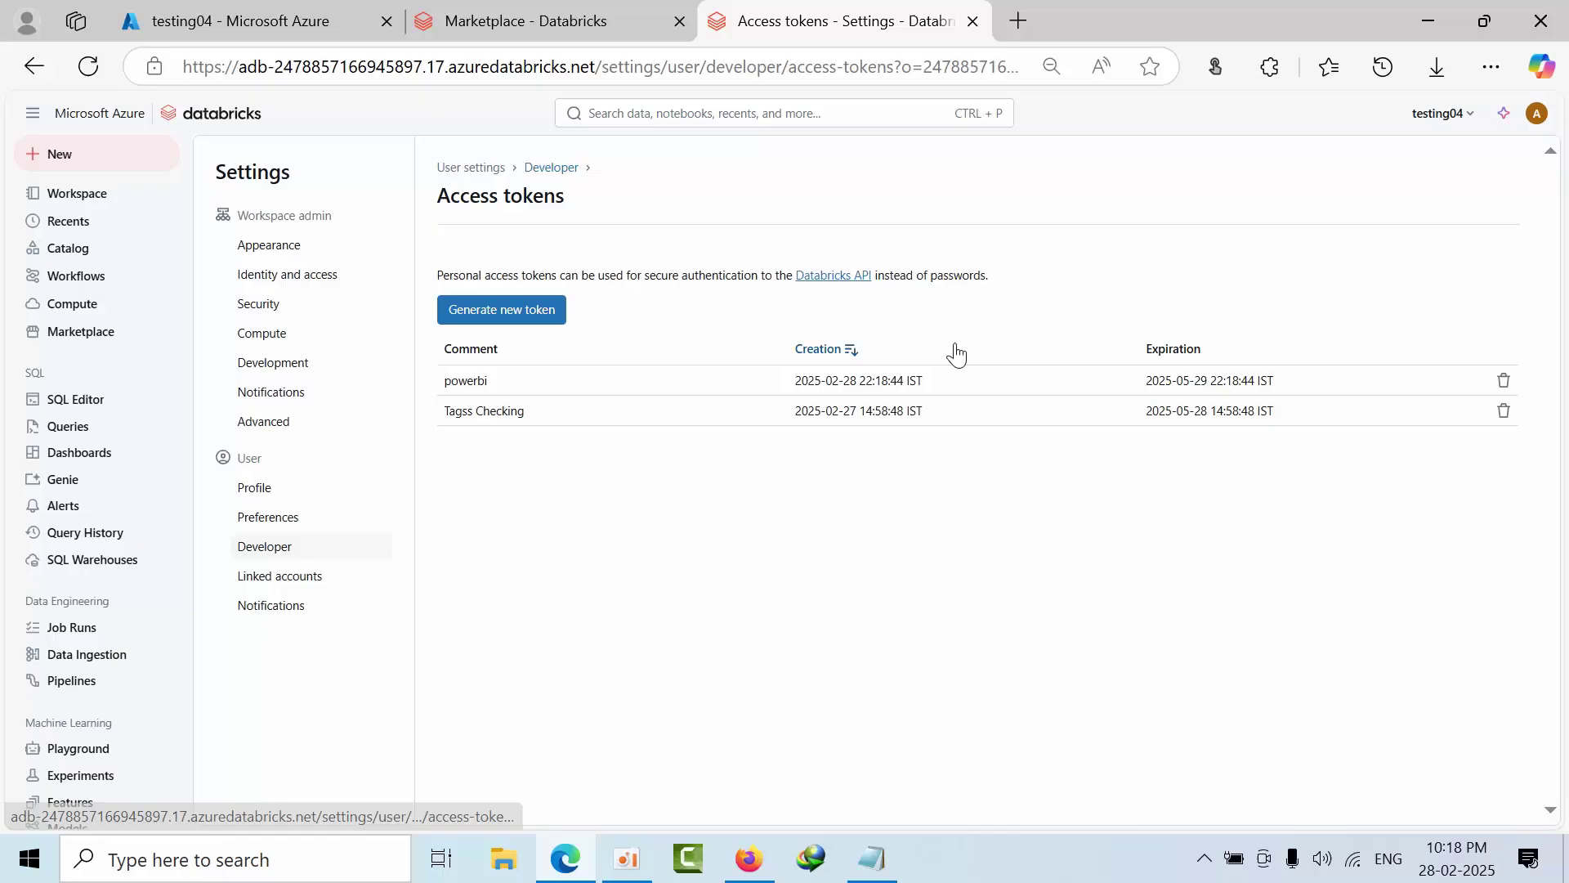
{"action": "left_click", "coordinate": [1437, 66]}
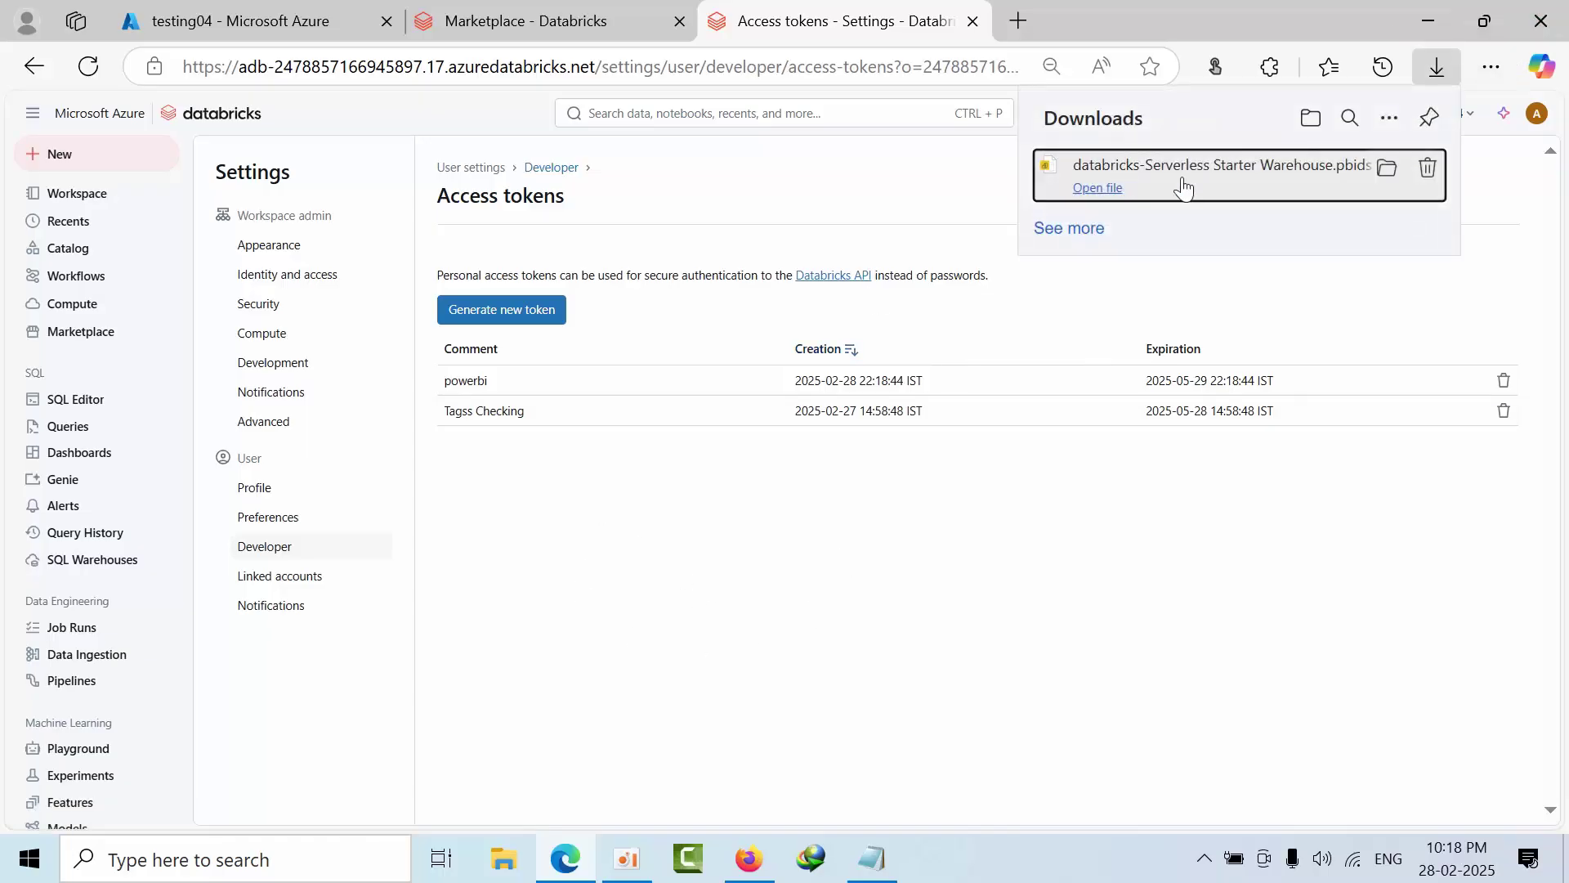
Open the downloaded .pbids file in Power BI and select the saved token in Notepad.
{"action": "left_click", "coordinate": [1095, 193]}
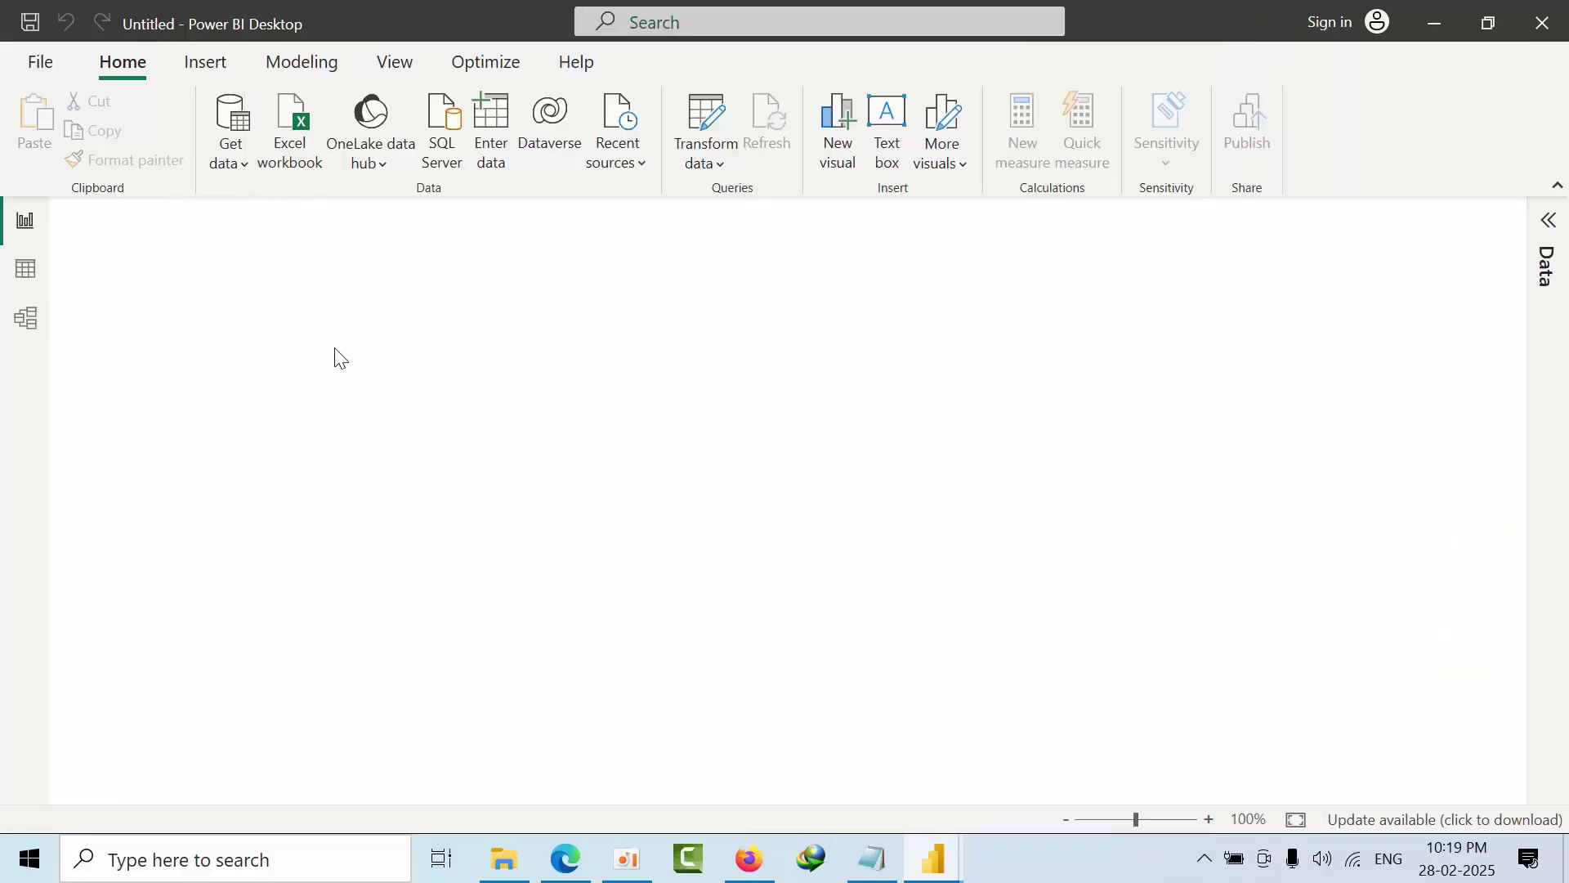
{"action": "mouse_move", "coordinate": [960, 846]}
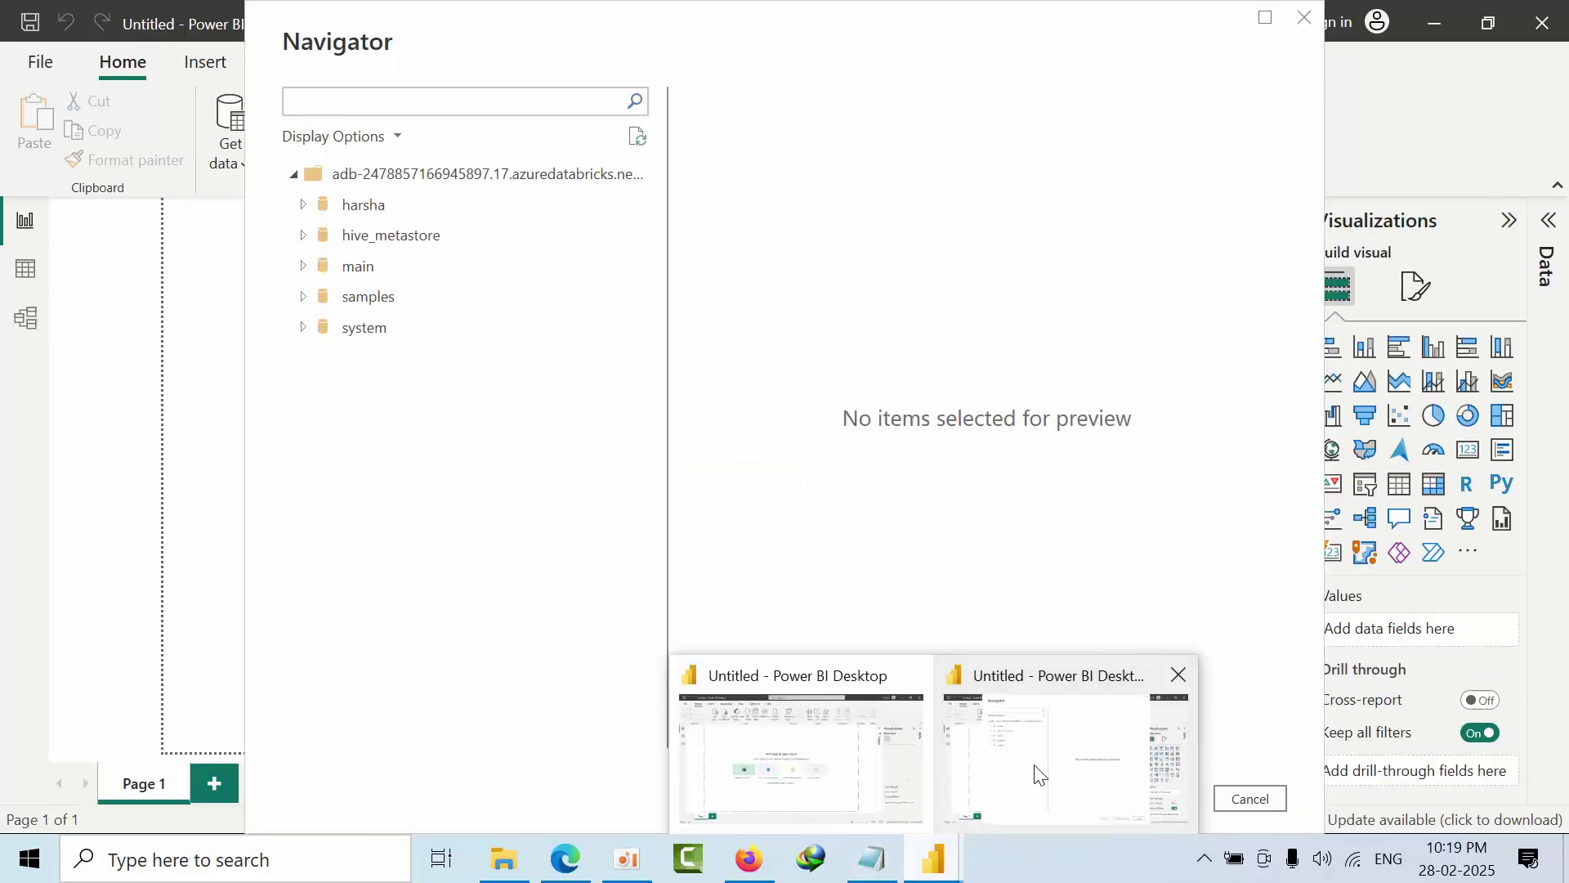
{"action": "left_click", "coordinate": [1037, 772]}
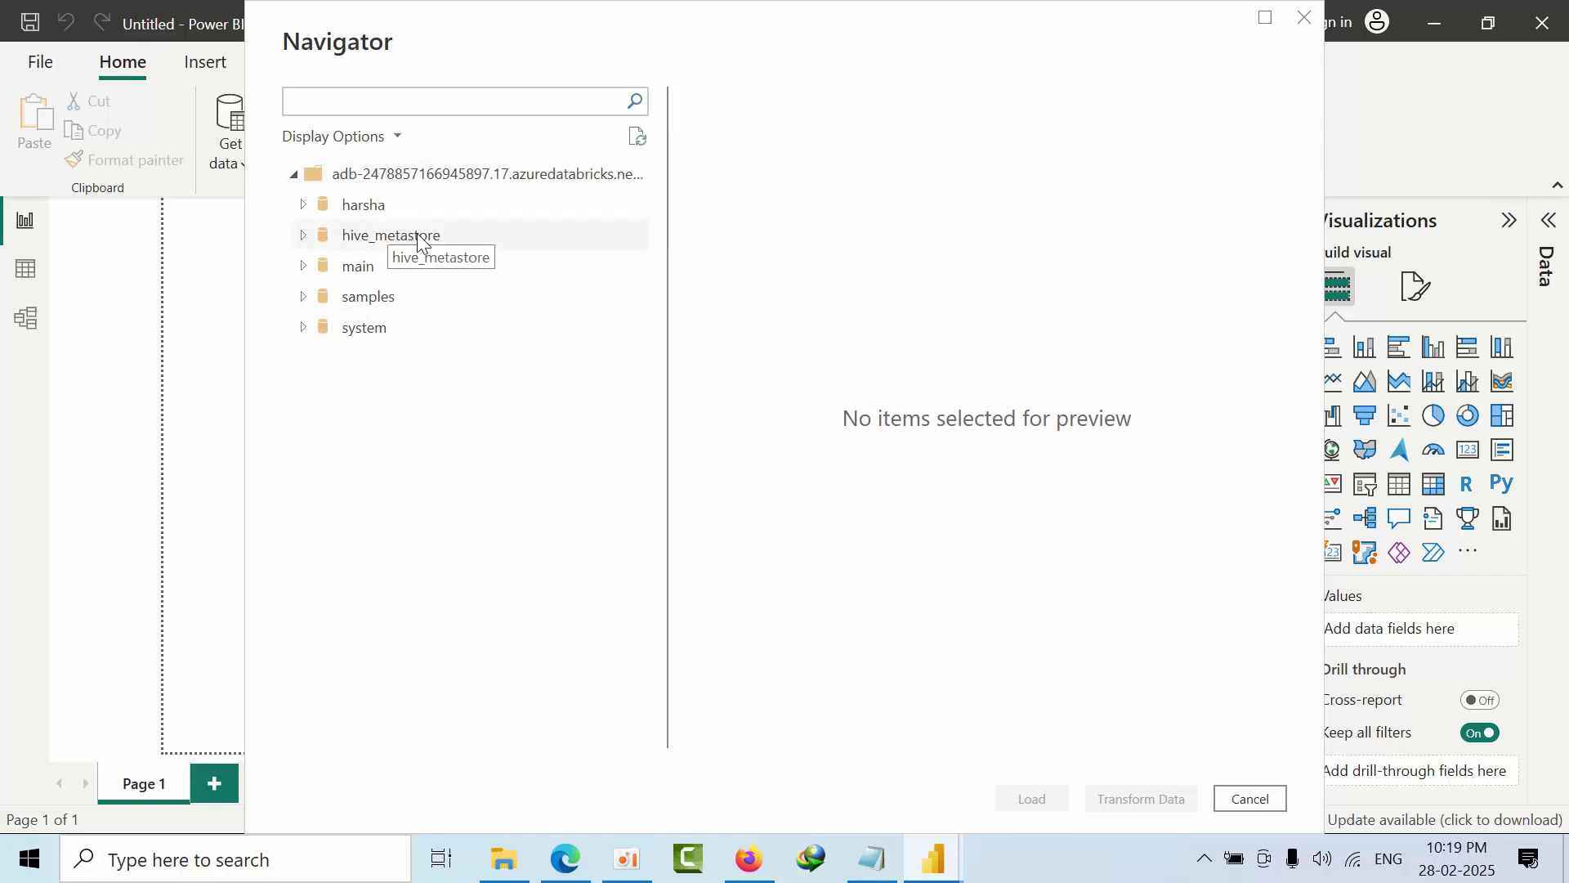
{"action": "left_click", "coordinate": [861, 873]}
{"action": "left_click_drag", "start_coordinate": [862, 427], "coordinate": [189, 412]}
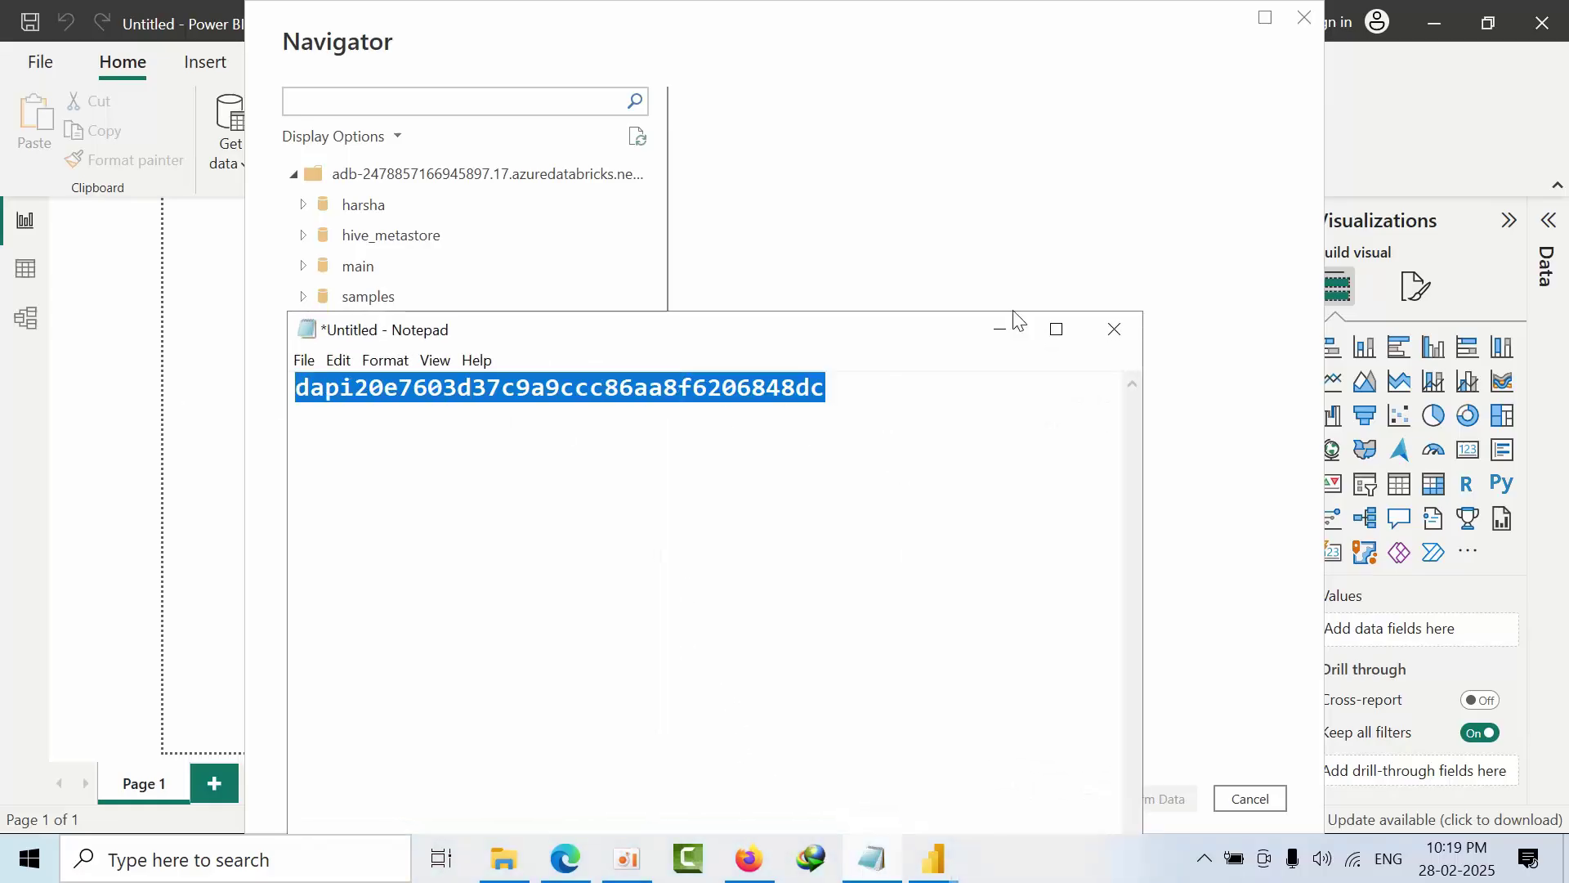
{"action": "left_click", "coordinate": [989, 340]}
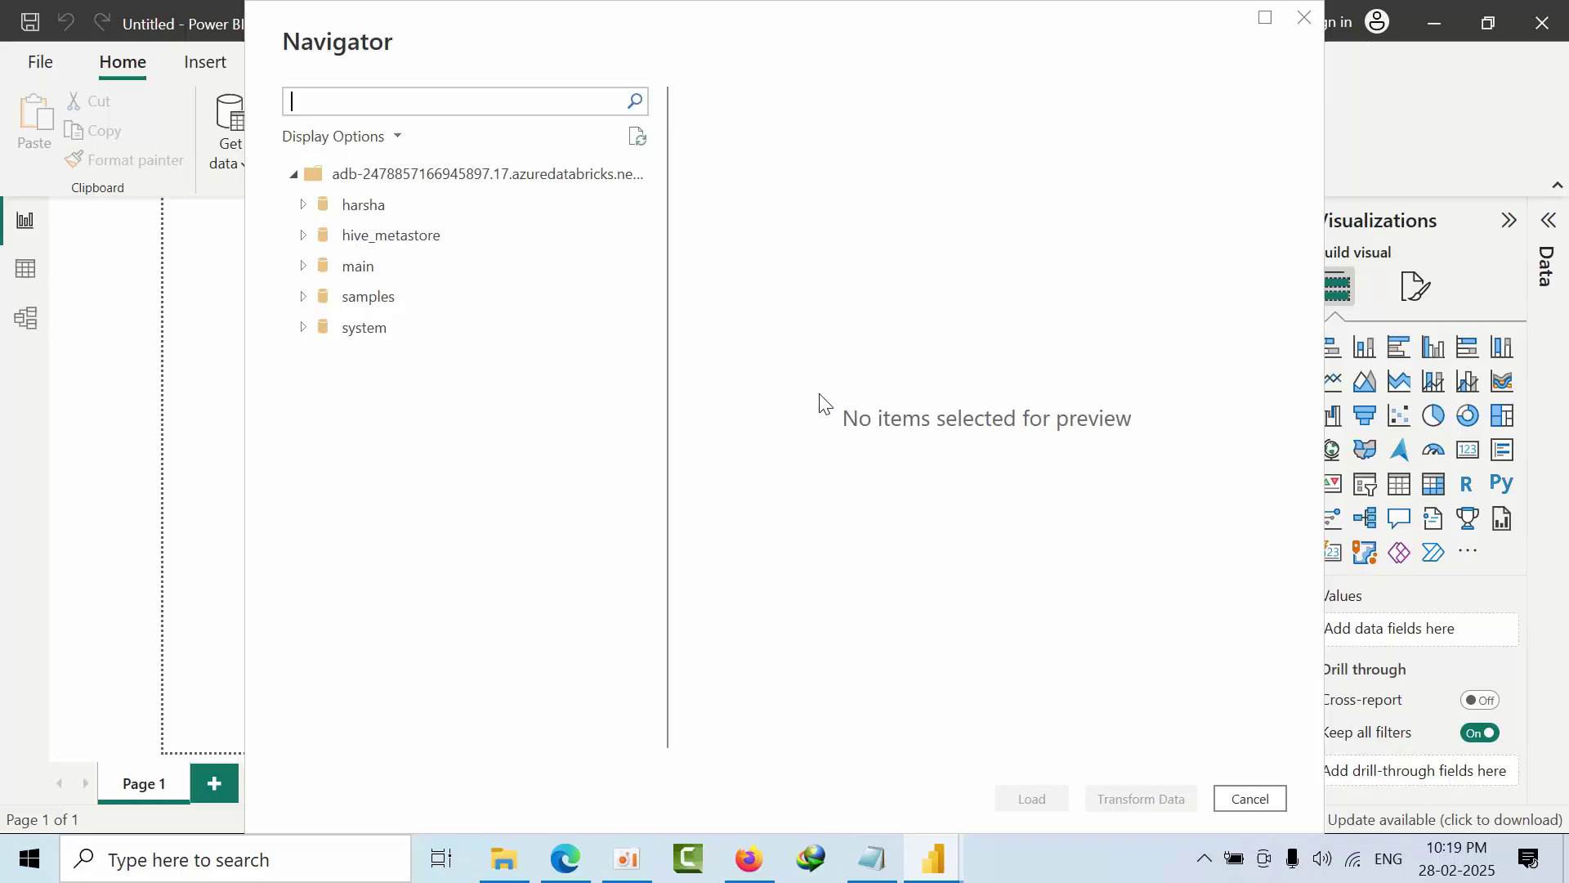
Cancel the Navigator without loading data, dismiss the Excel workbook picker, and show common data sources.
{"action": "left_click", "coordinate": [1273, 809]}
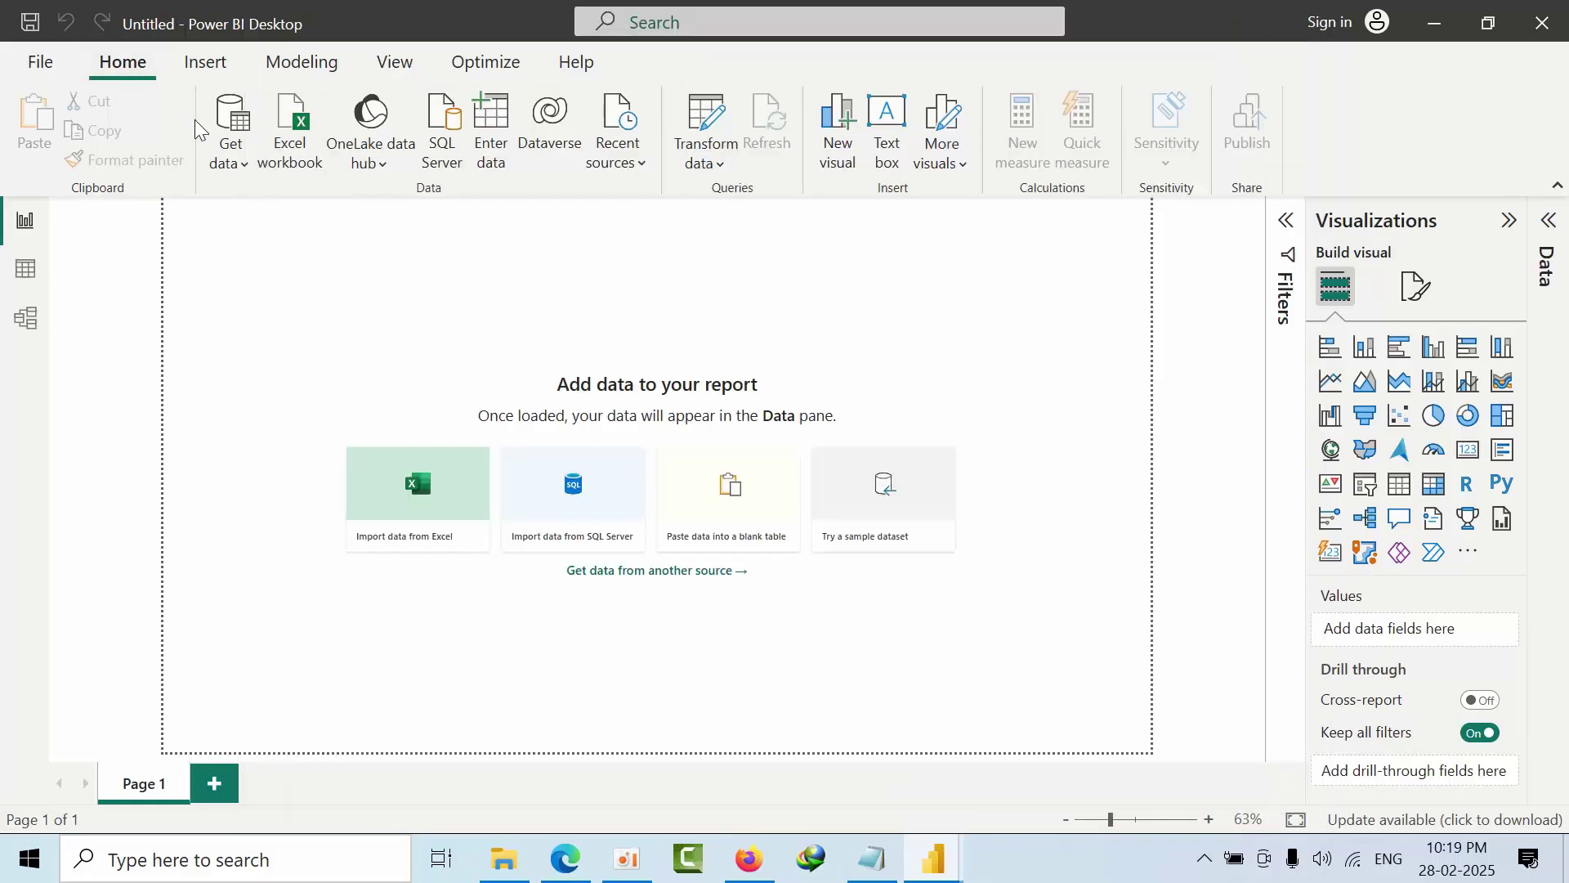
{"action": "left_click", "coordinate": [267, 174]}
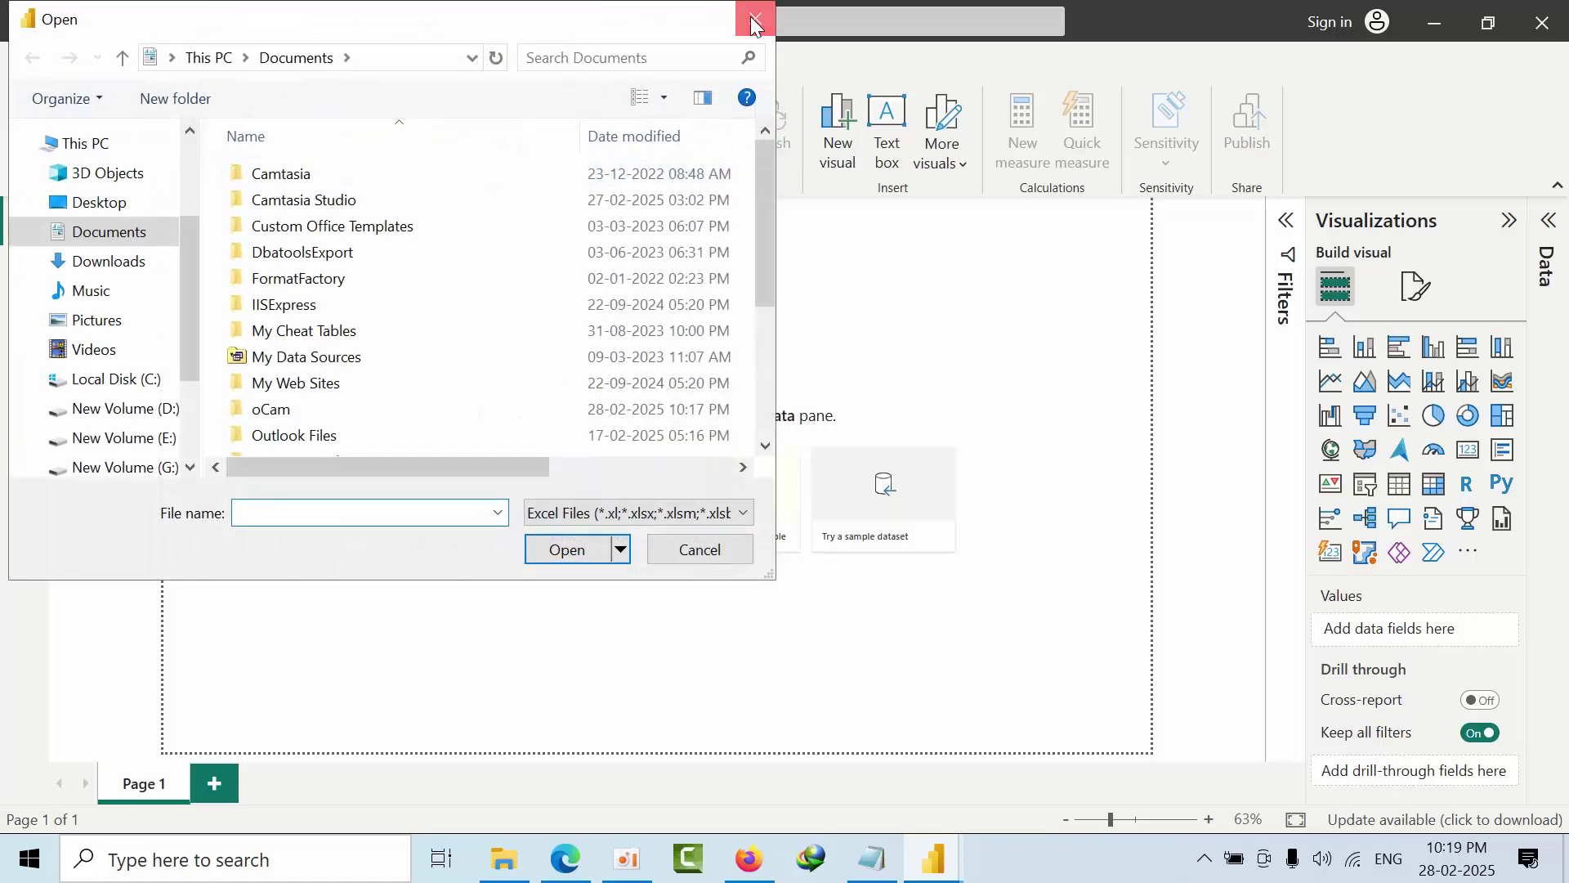
{"action": "left_click", "coordinate": [754, 23]}
{"action": "left_click", "coordinate": [230, 156]}
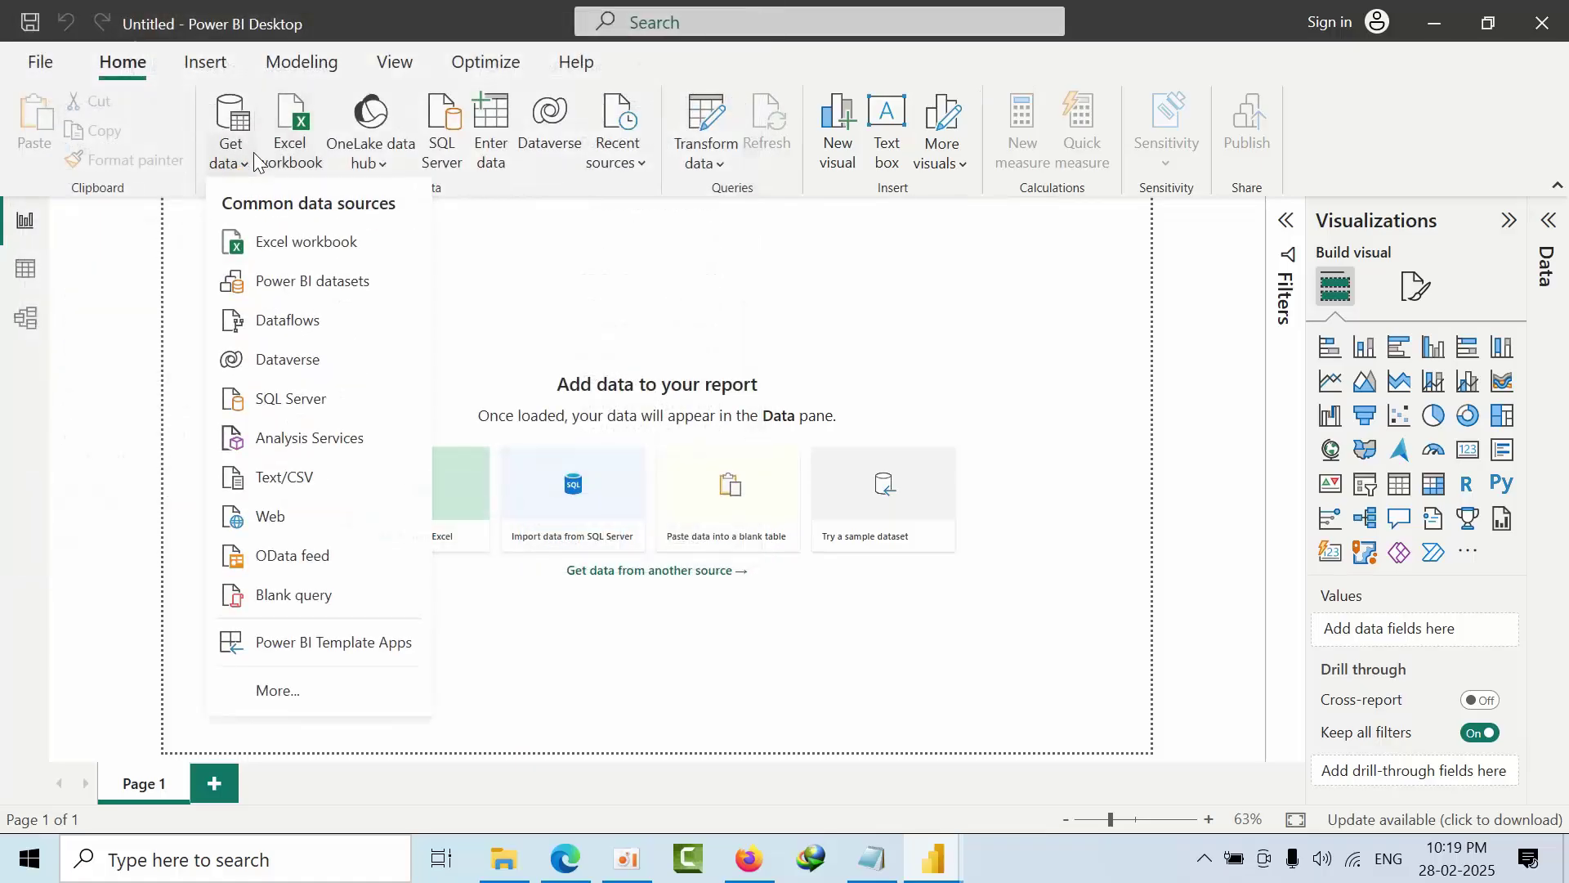
Search all data sources for 'databric' and connect with the Azure Databricks connector.
{"action": "left_click", "coordinate": [296, 697]}
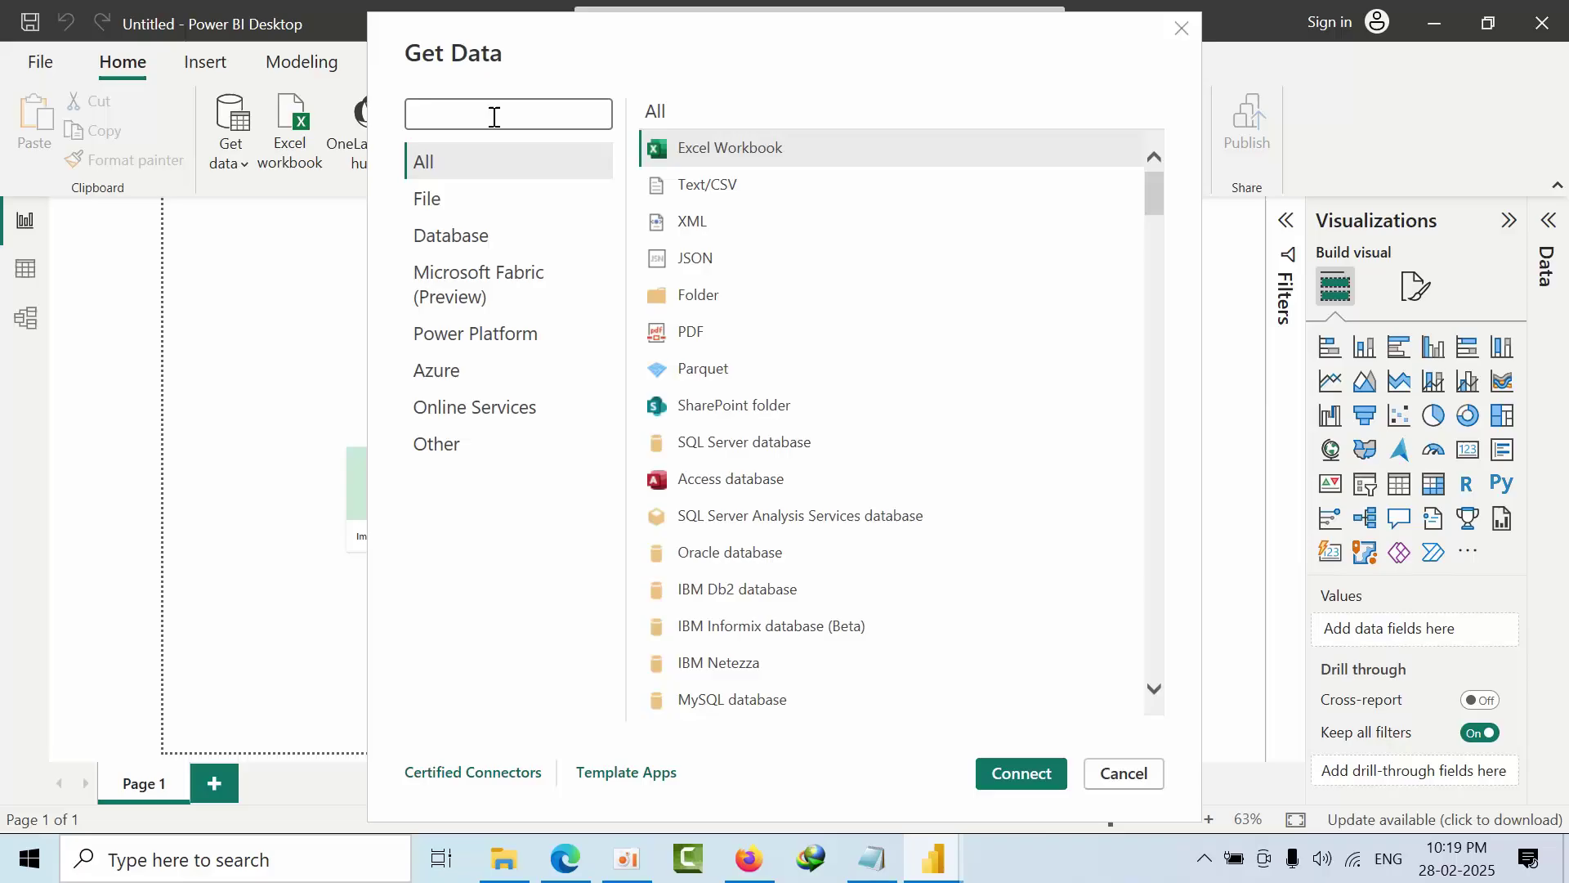
{"action": "left_click", "coordinate": [494, 117]}
{"action": "type", "text": "data"}
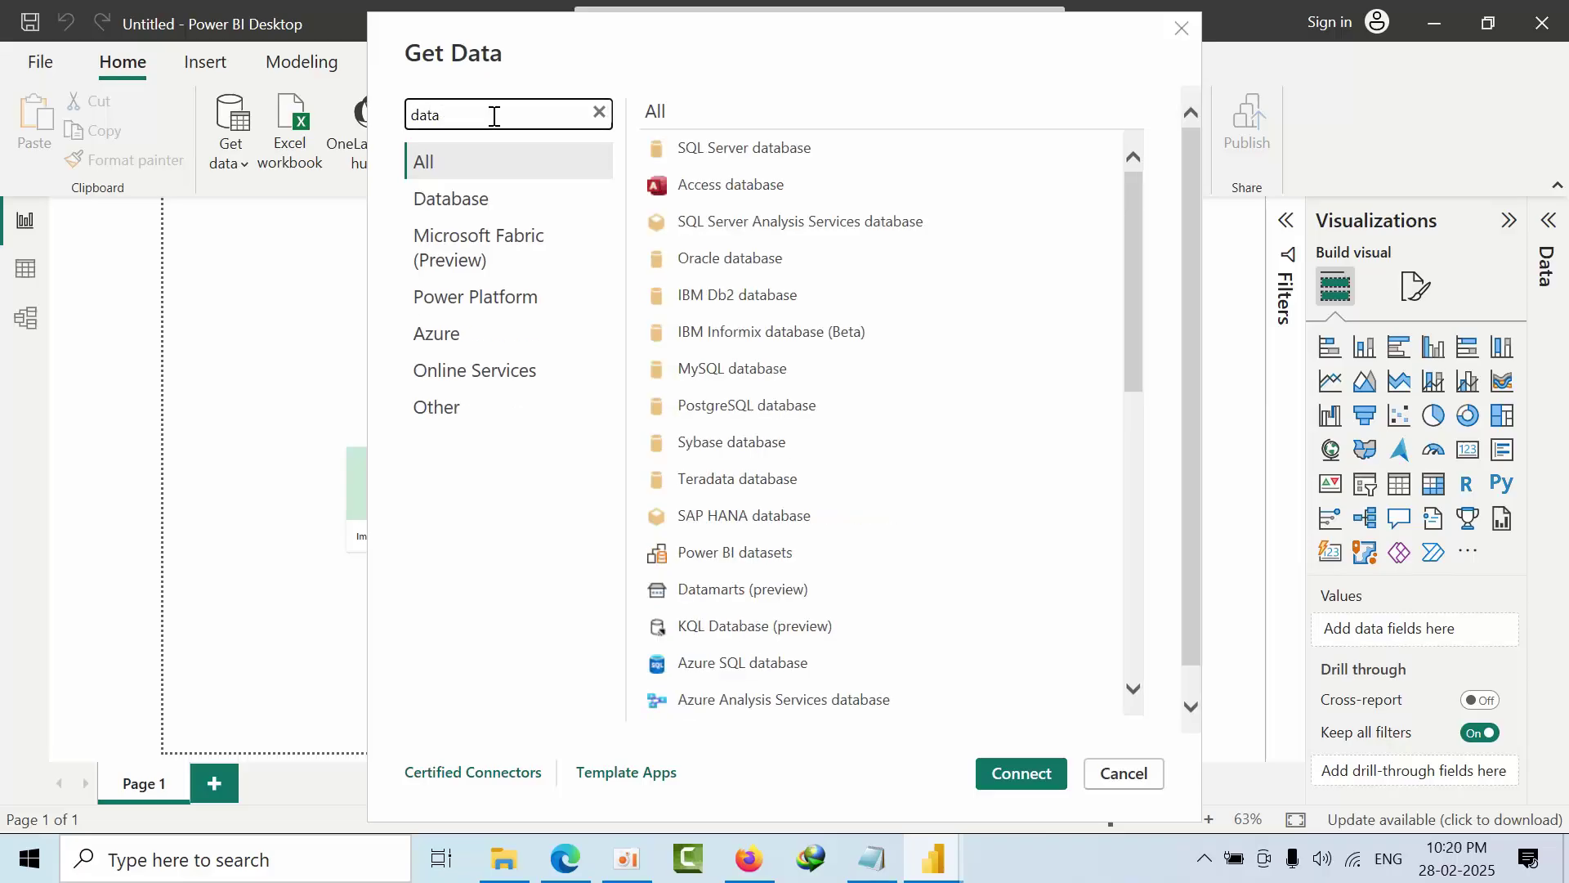
{"action": "type", "text": "bricks"}
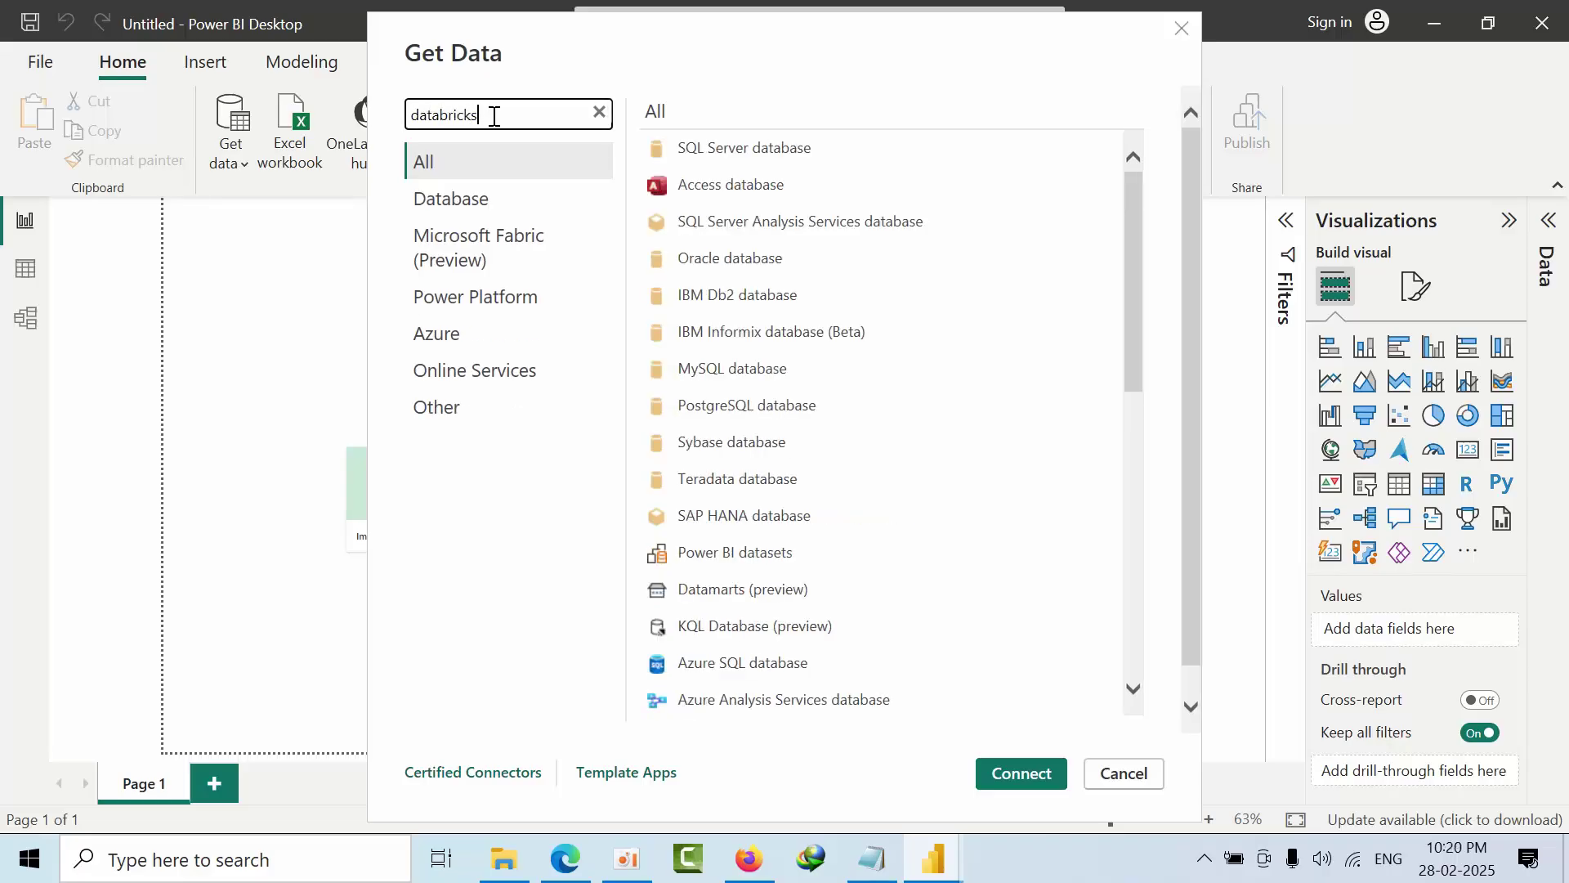
{"action": "left_click", "coordinate": [766, 160]}
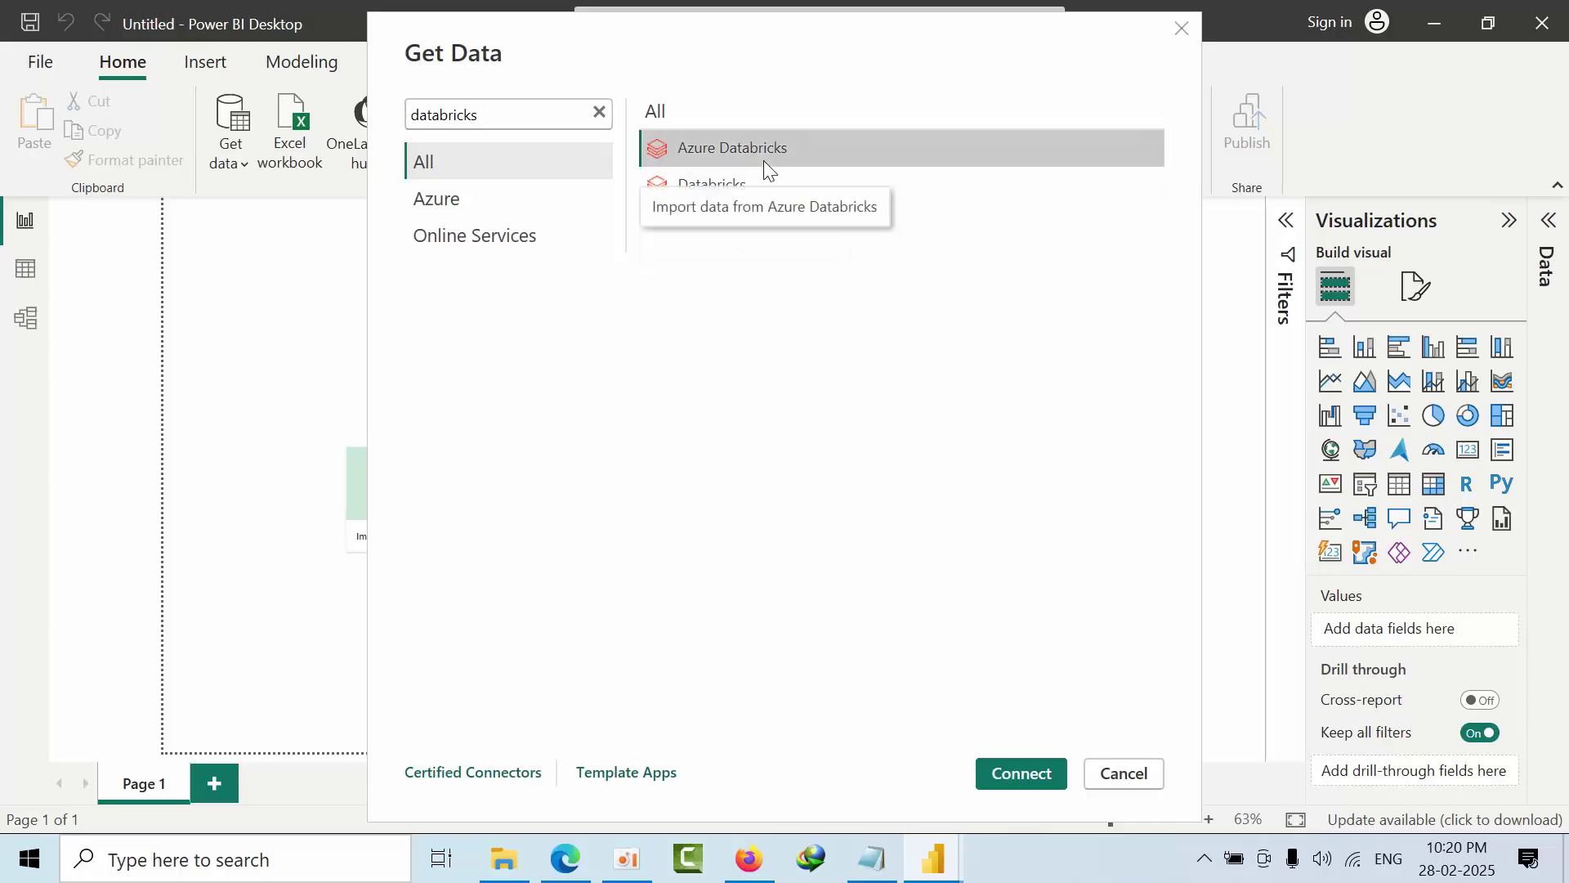
{"action": "left_click", "coordinate": [1028, 772]}
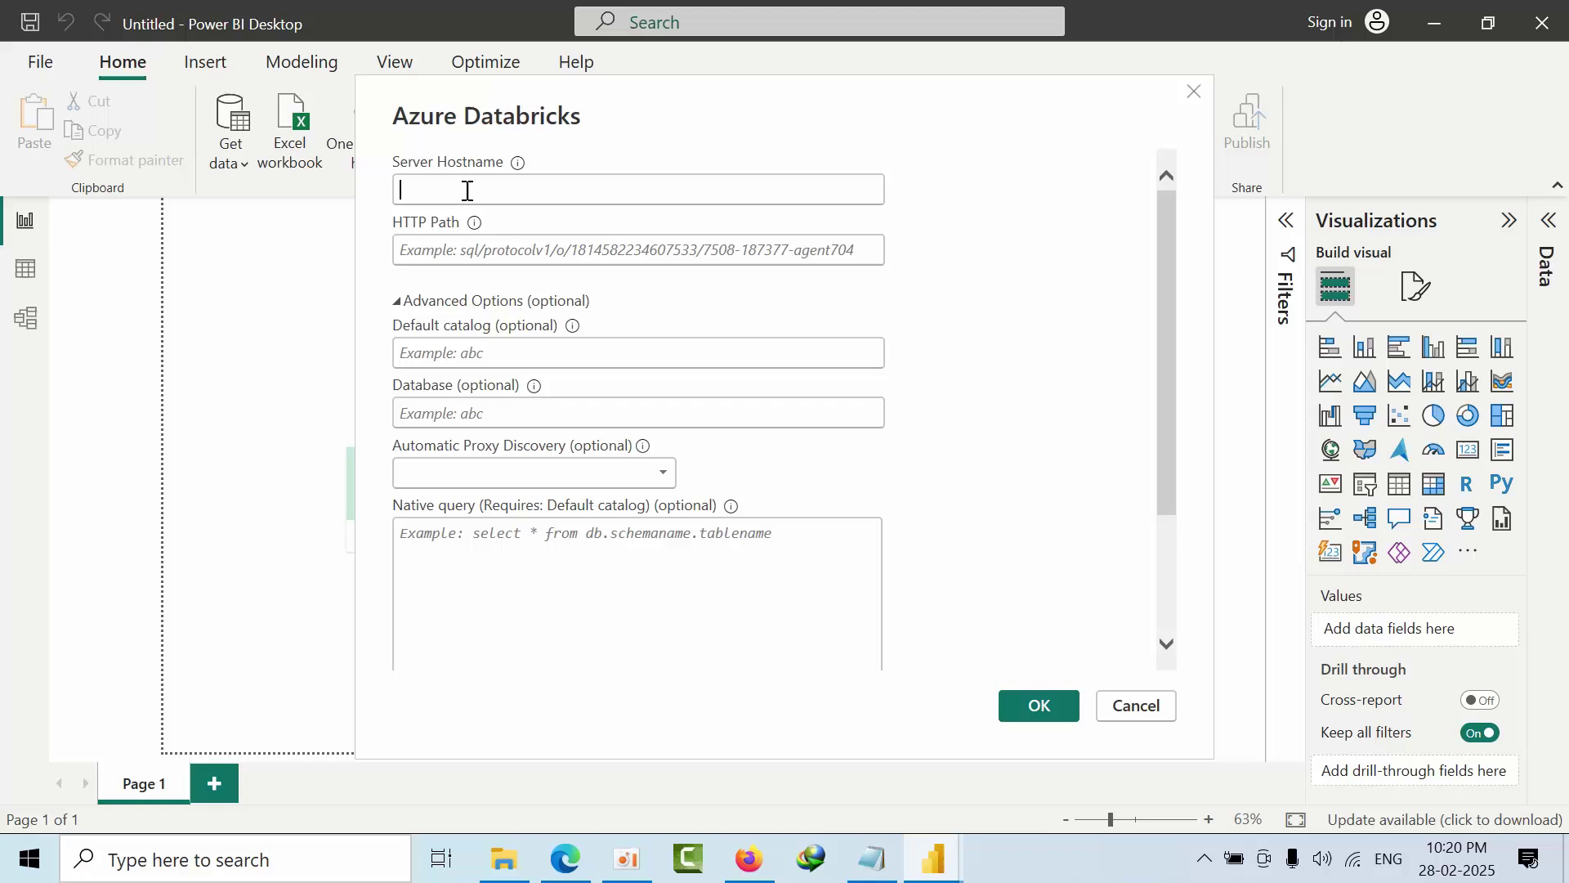
Copy the server hostname from Serverless Starter Warehouse's Connection details under Compute > SQL warehouses.
{"action": "left_click", "coordinate": [579, 853]}
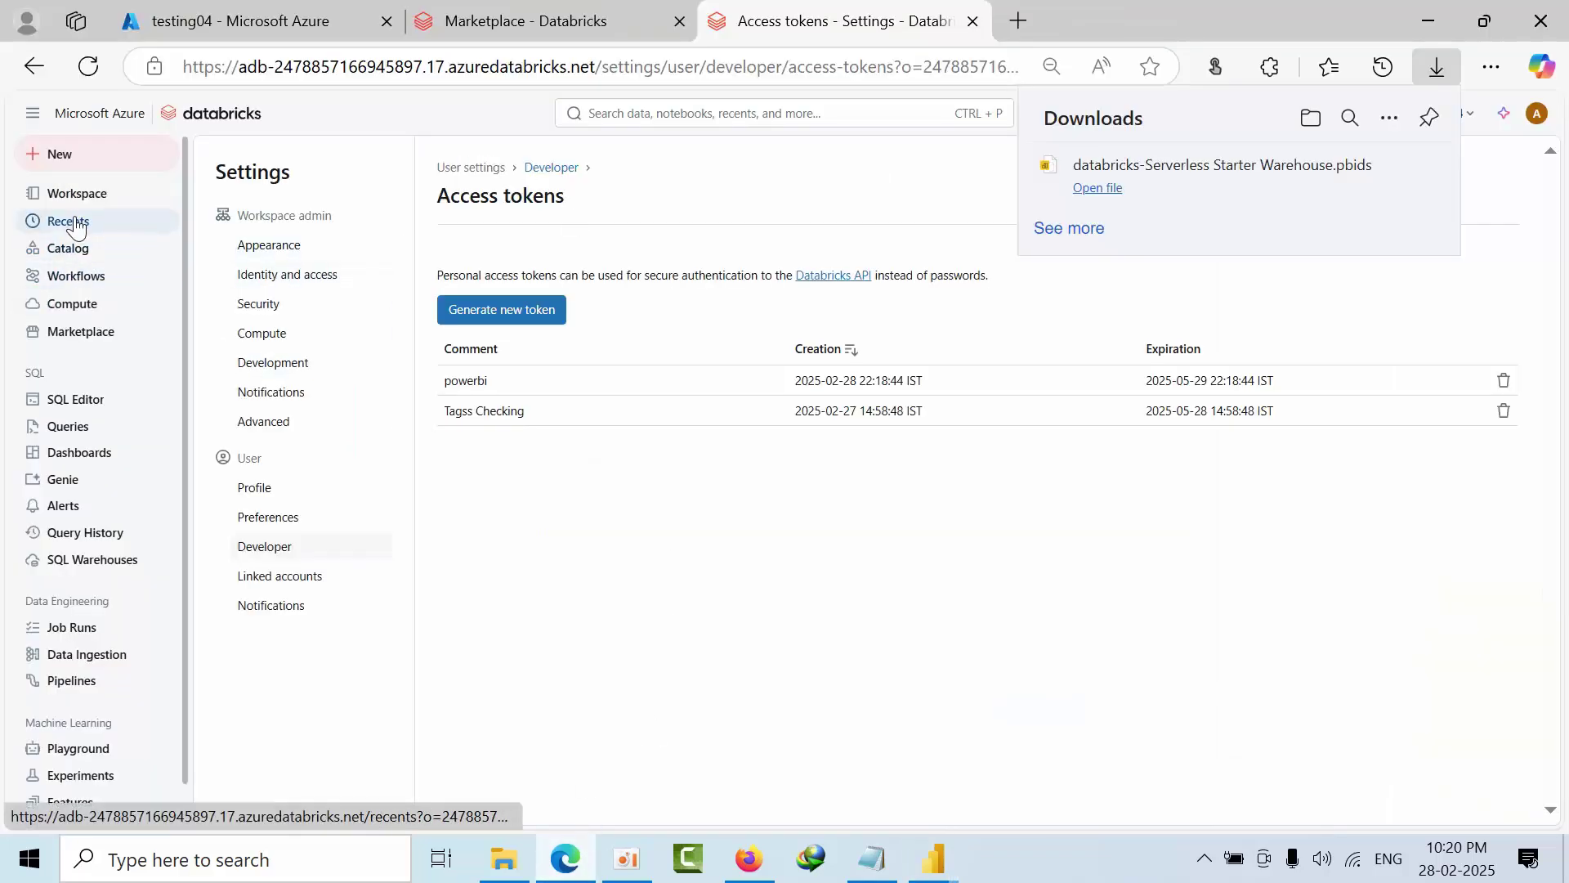
{"action": "left_click", "coordinate": [73, 303]}
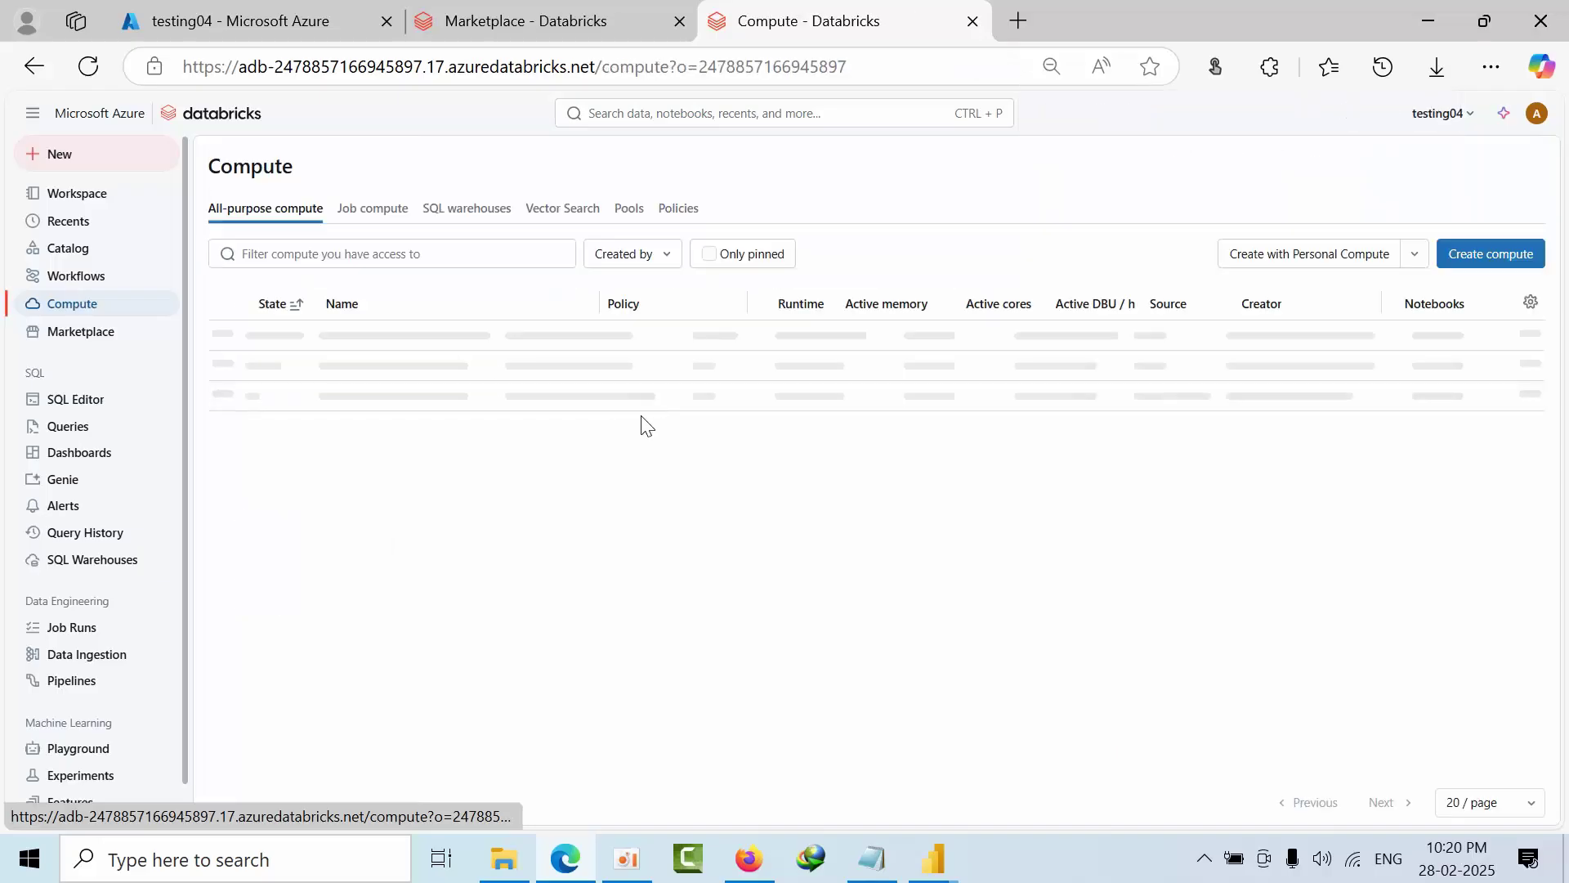
{"action": "left_click", "coordinate": [467, 214]}
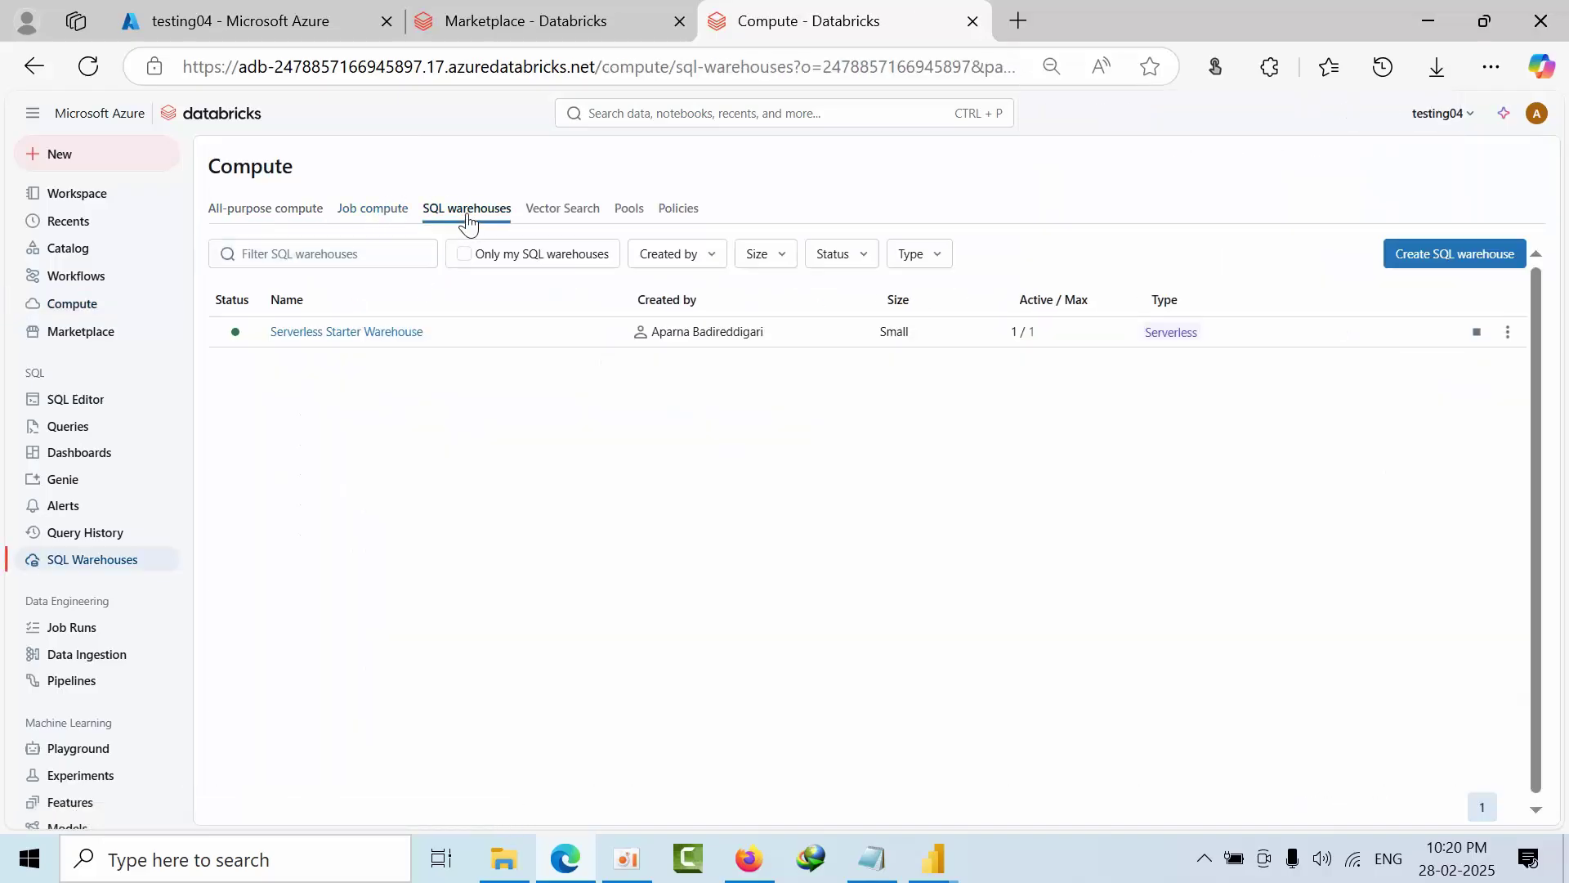
{"action": "left_click", "coordinate": [388, 333]}
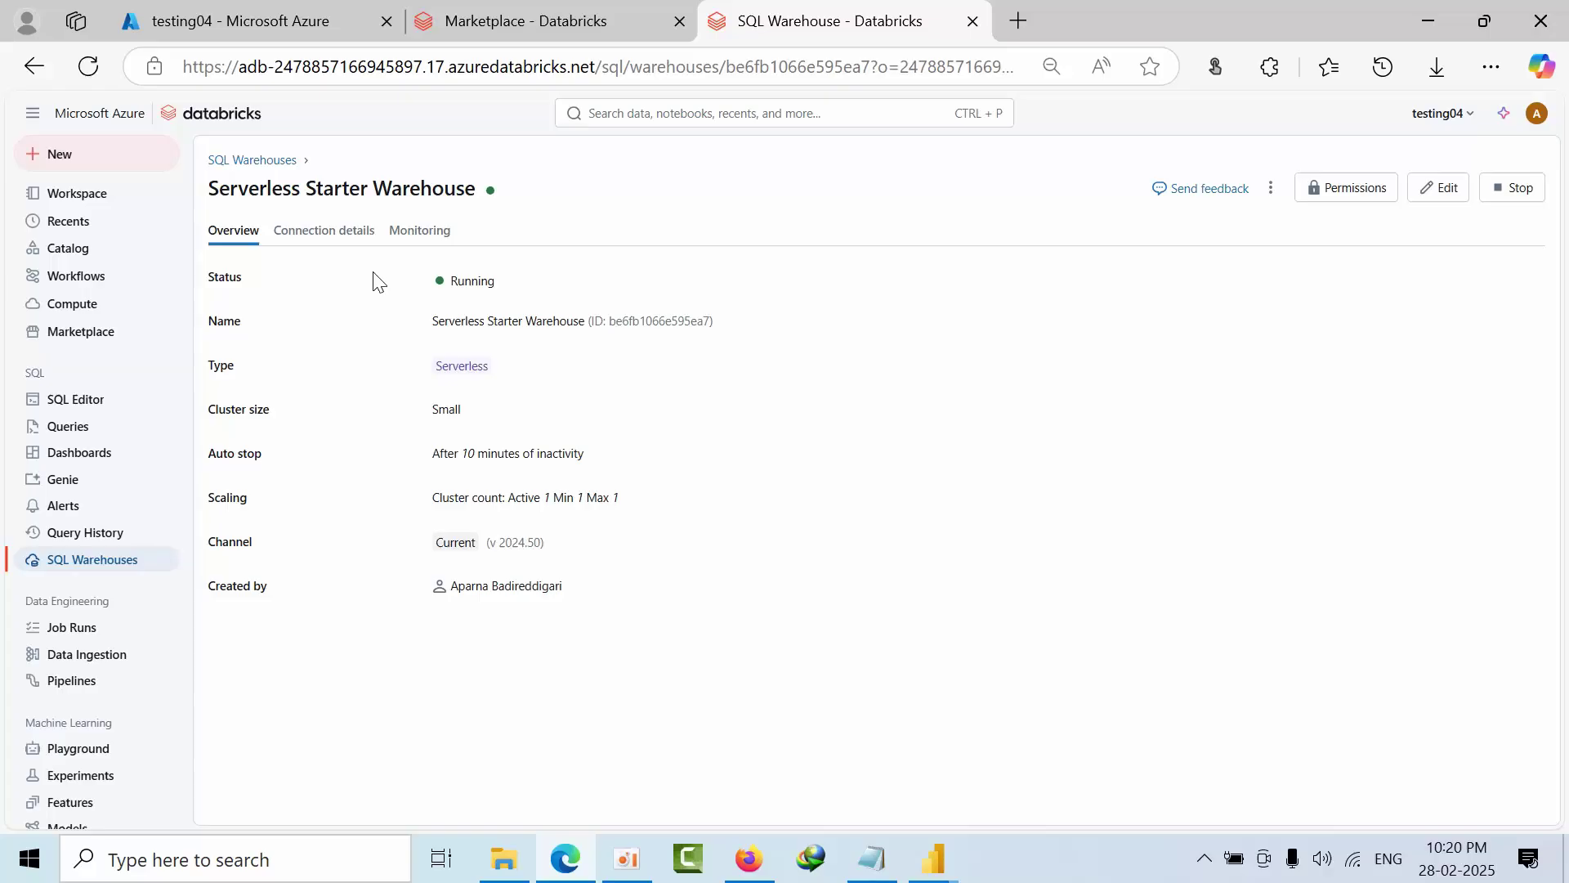
{"action": "left_click", "coordinate": [322, 233]}
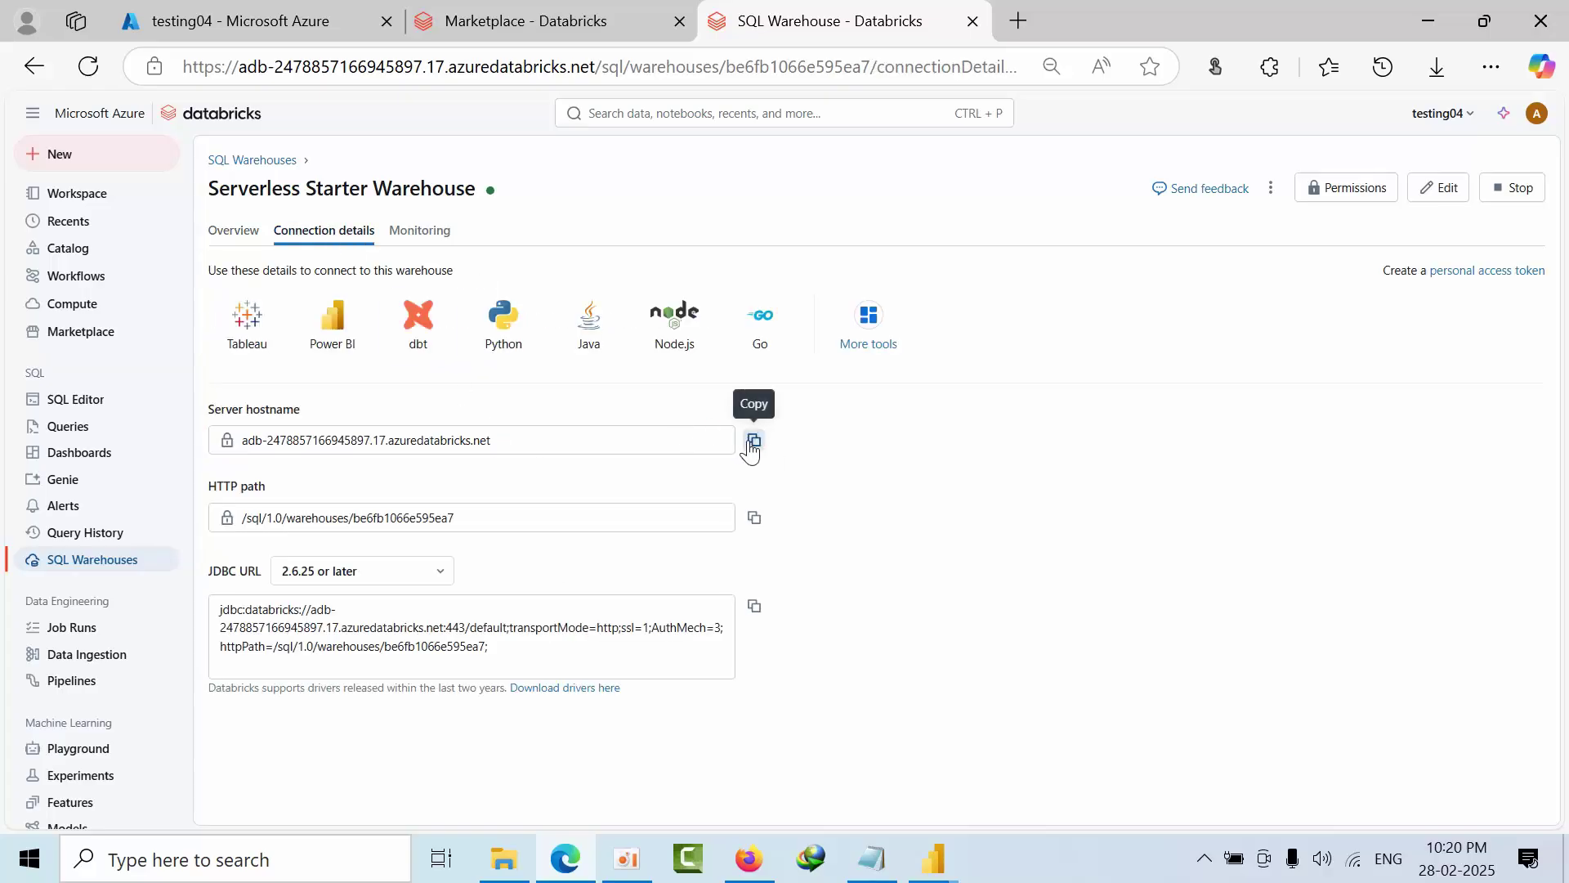
{"action": "left_click", "coordinate": [753, 441]}
Paste the copied server hostname into the Azure Databricks form's Server Hostname field.
{"action": "mouse_move", "coordinate": [934, 858]}
{"action": "left_click", "coordinate": [1032, 743]}
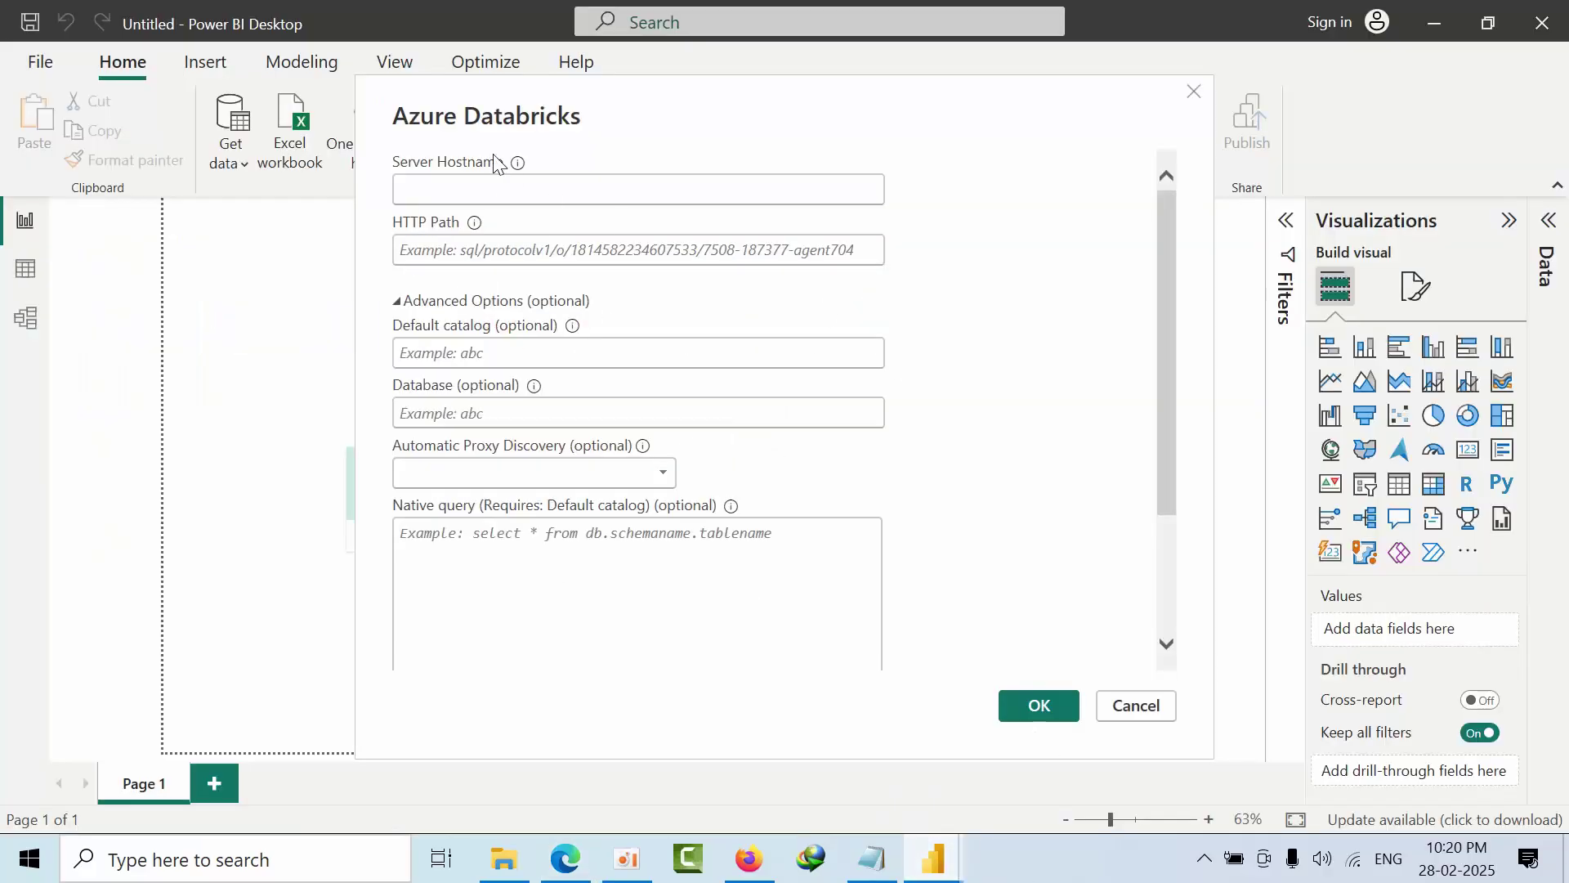
{"action": "left_click", "coordinate": [585, 193]}
{"action": "key", "text": "ctrl+v"}
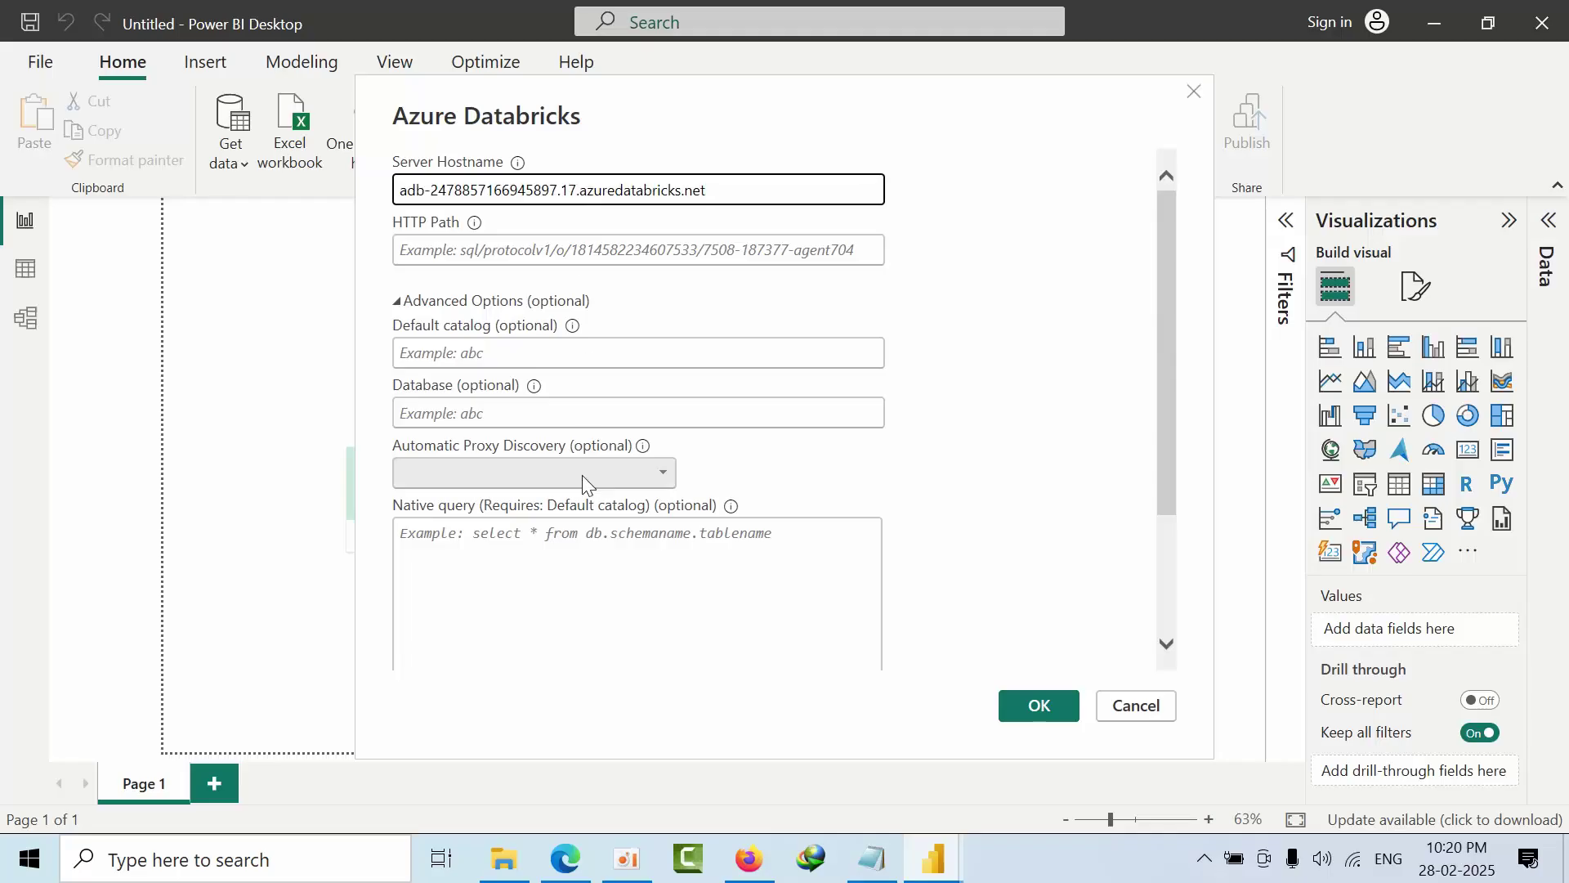
Copy the warehouse's HTTP path, paste it into HTTP Path, and submit the connection.
{"action": "left_click", "coordinate": [565, 858]}
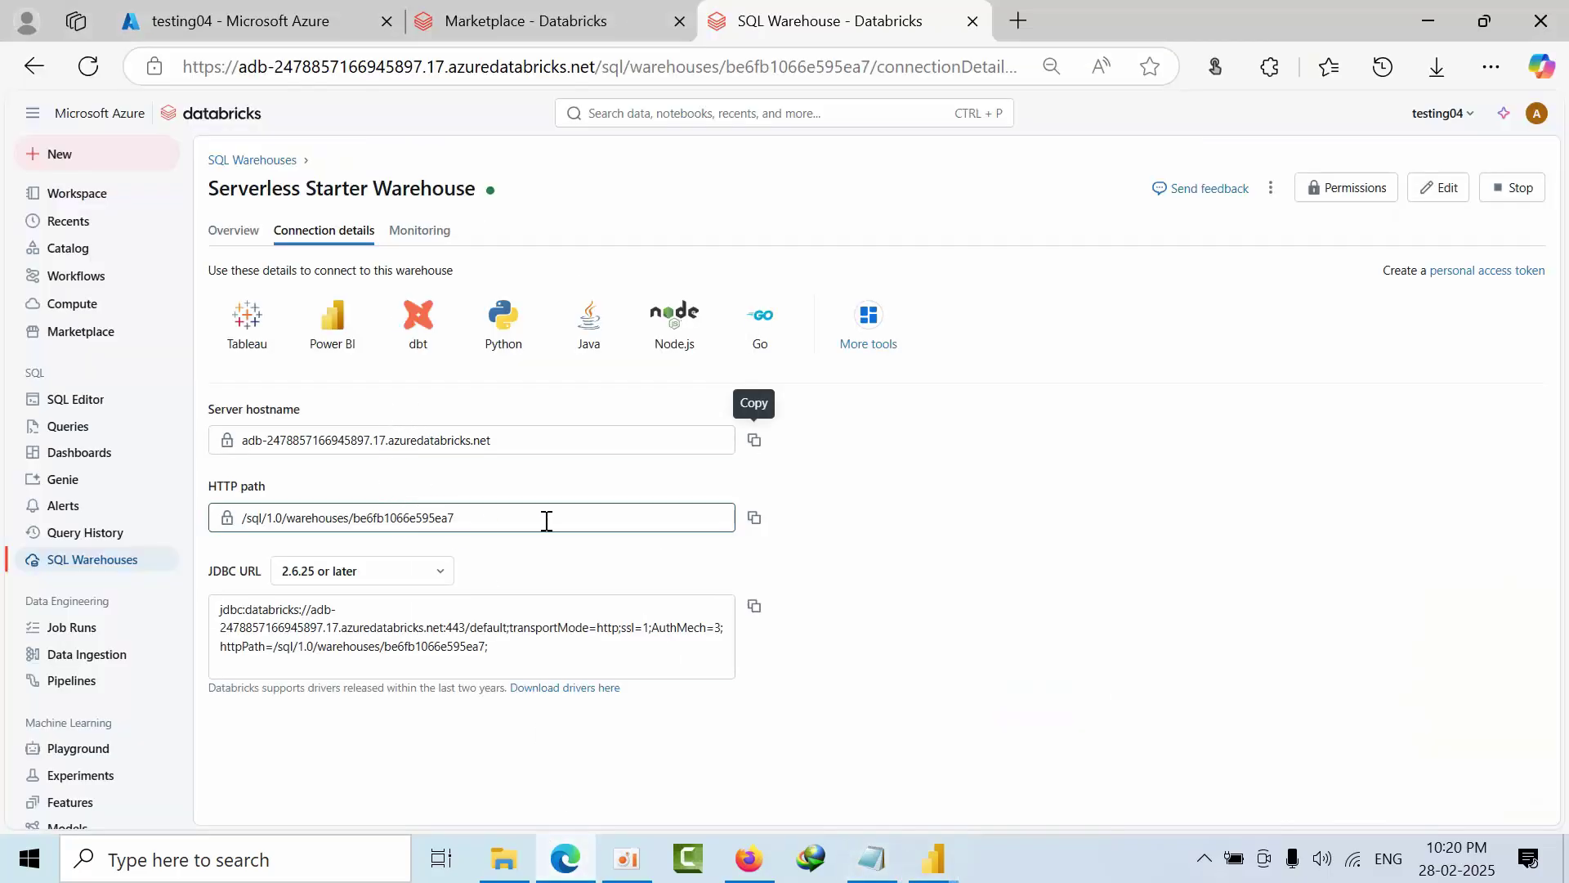
{"action": "left_click", "coordinate": [754, 517]}
{"action": "mouse_move", "coordinate": [935, 858]}
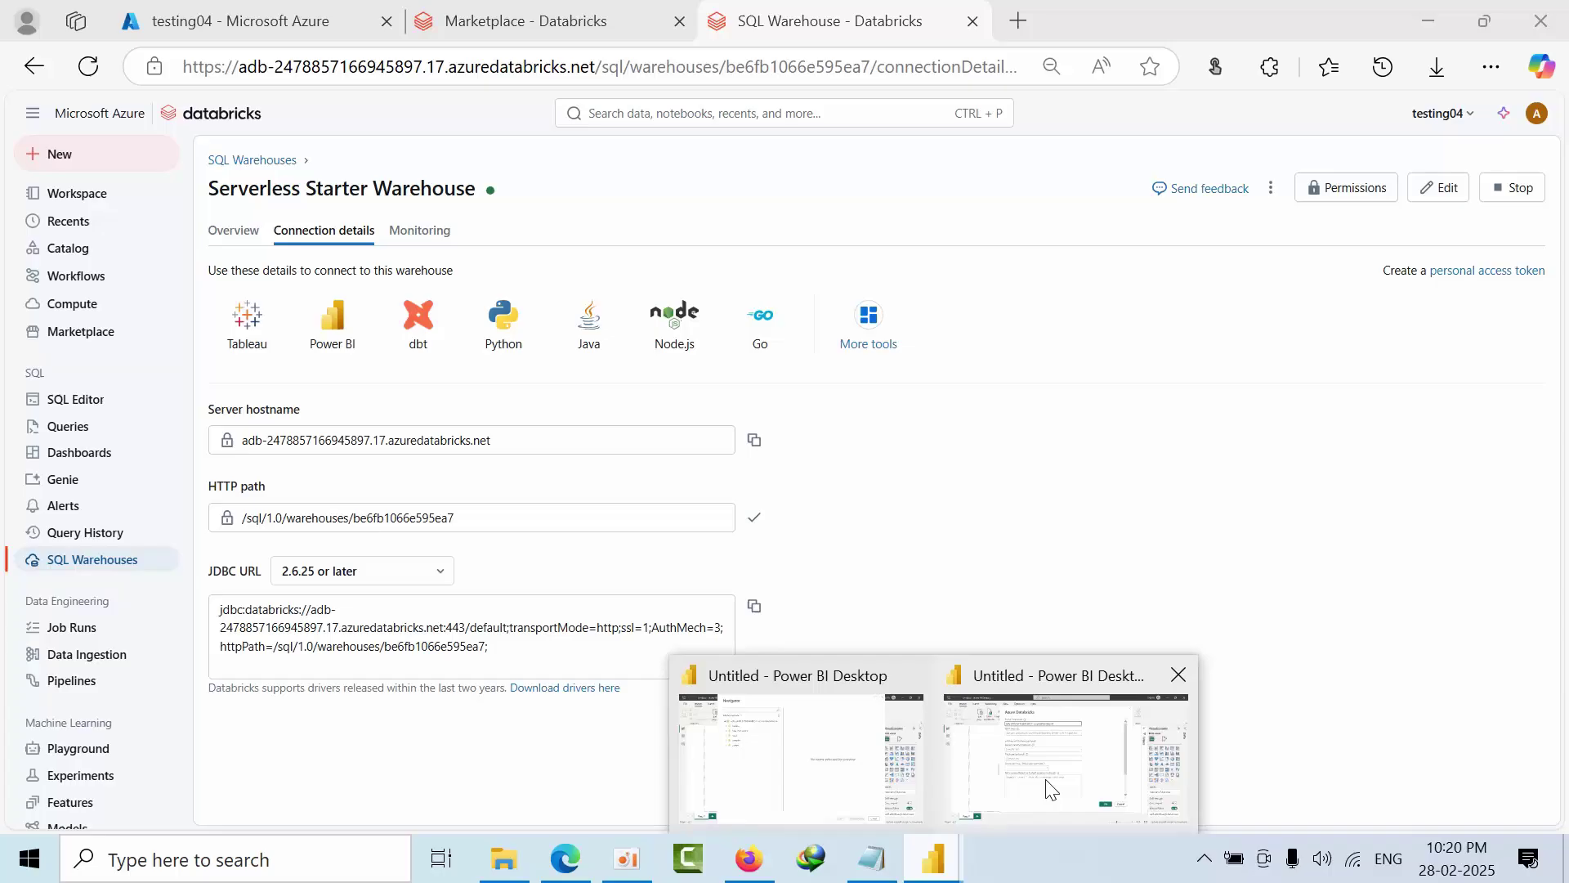
{"action": "left_click", "coordinate": [1051, 790]}
{"action": "left_click", "coordinate": [498, 252]}
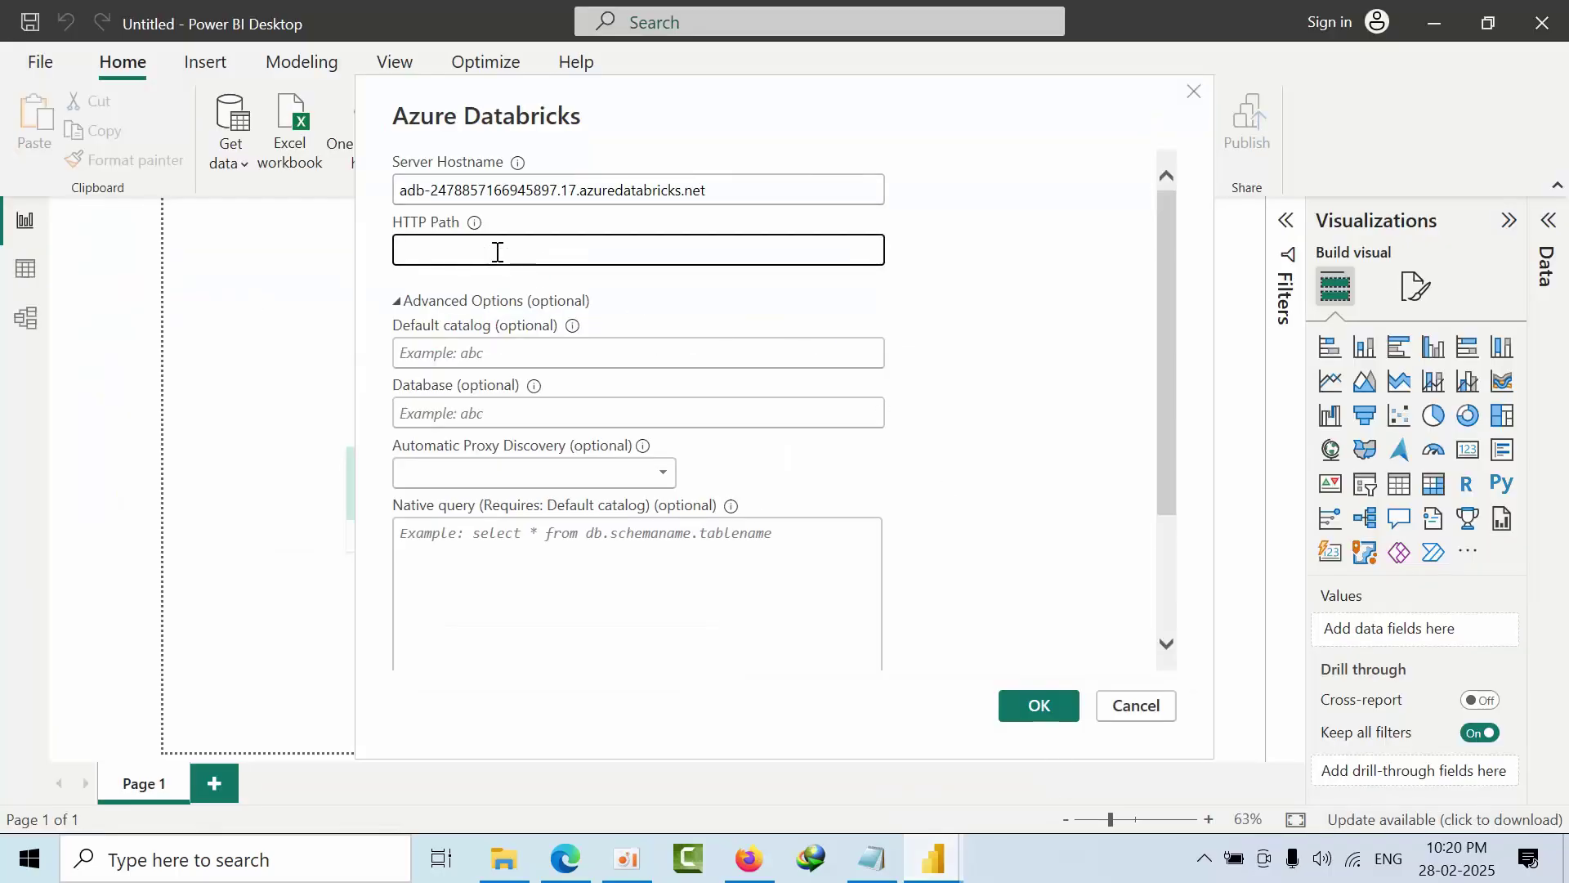
{"action": "key", "text": "ctrl+v"}
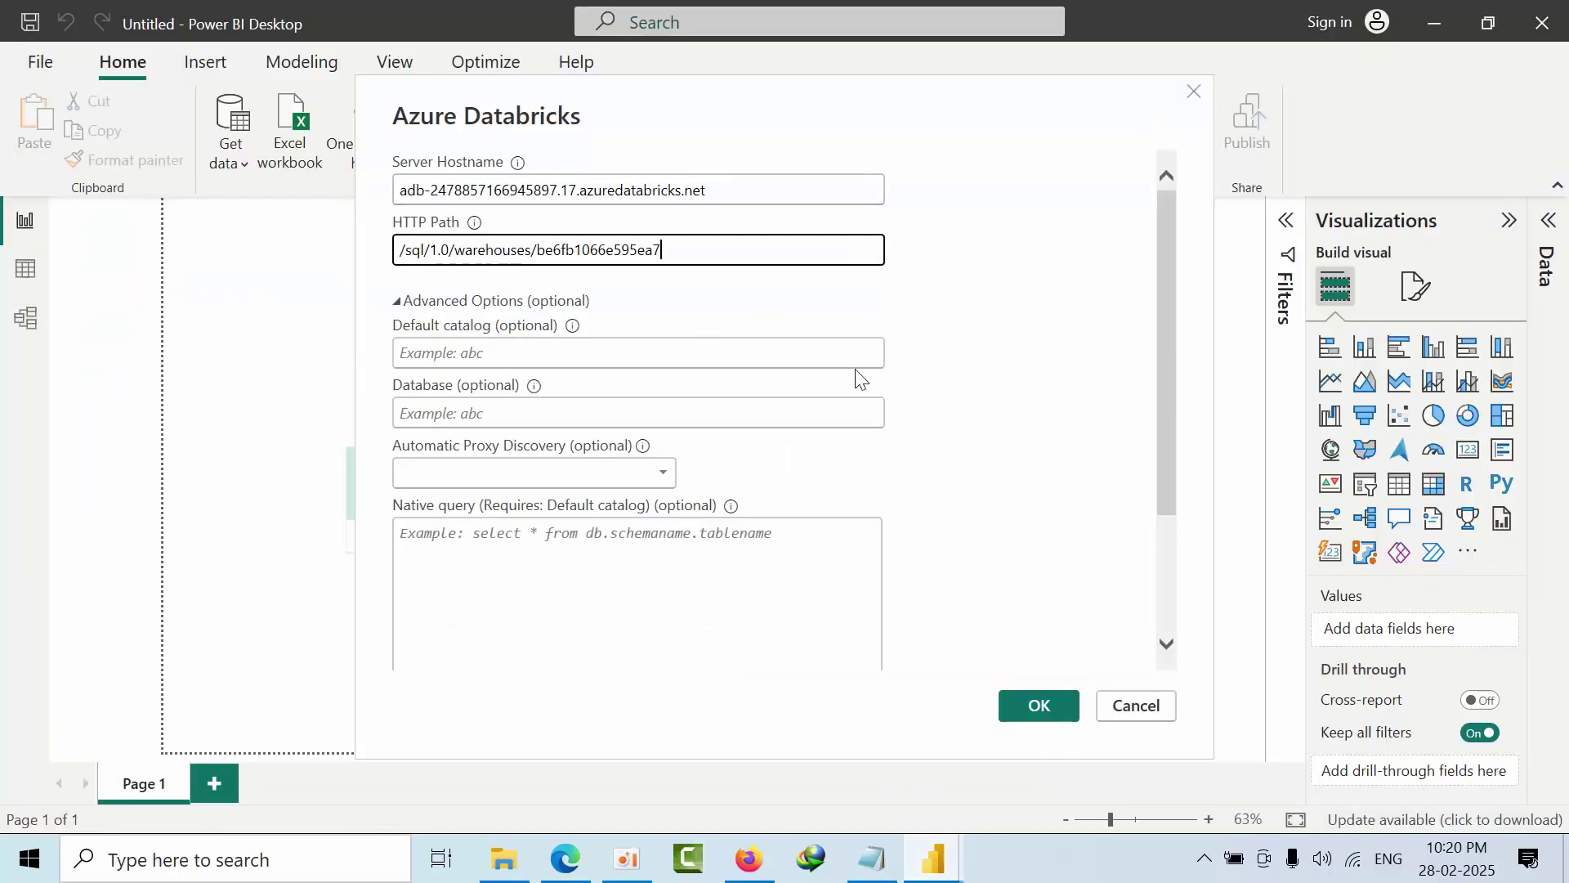
{"action": "left_click", "coordinate": [613, 357]}
{"action": "left_click", "coordinate": [1011, 444]}
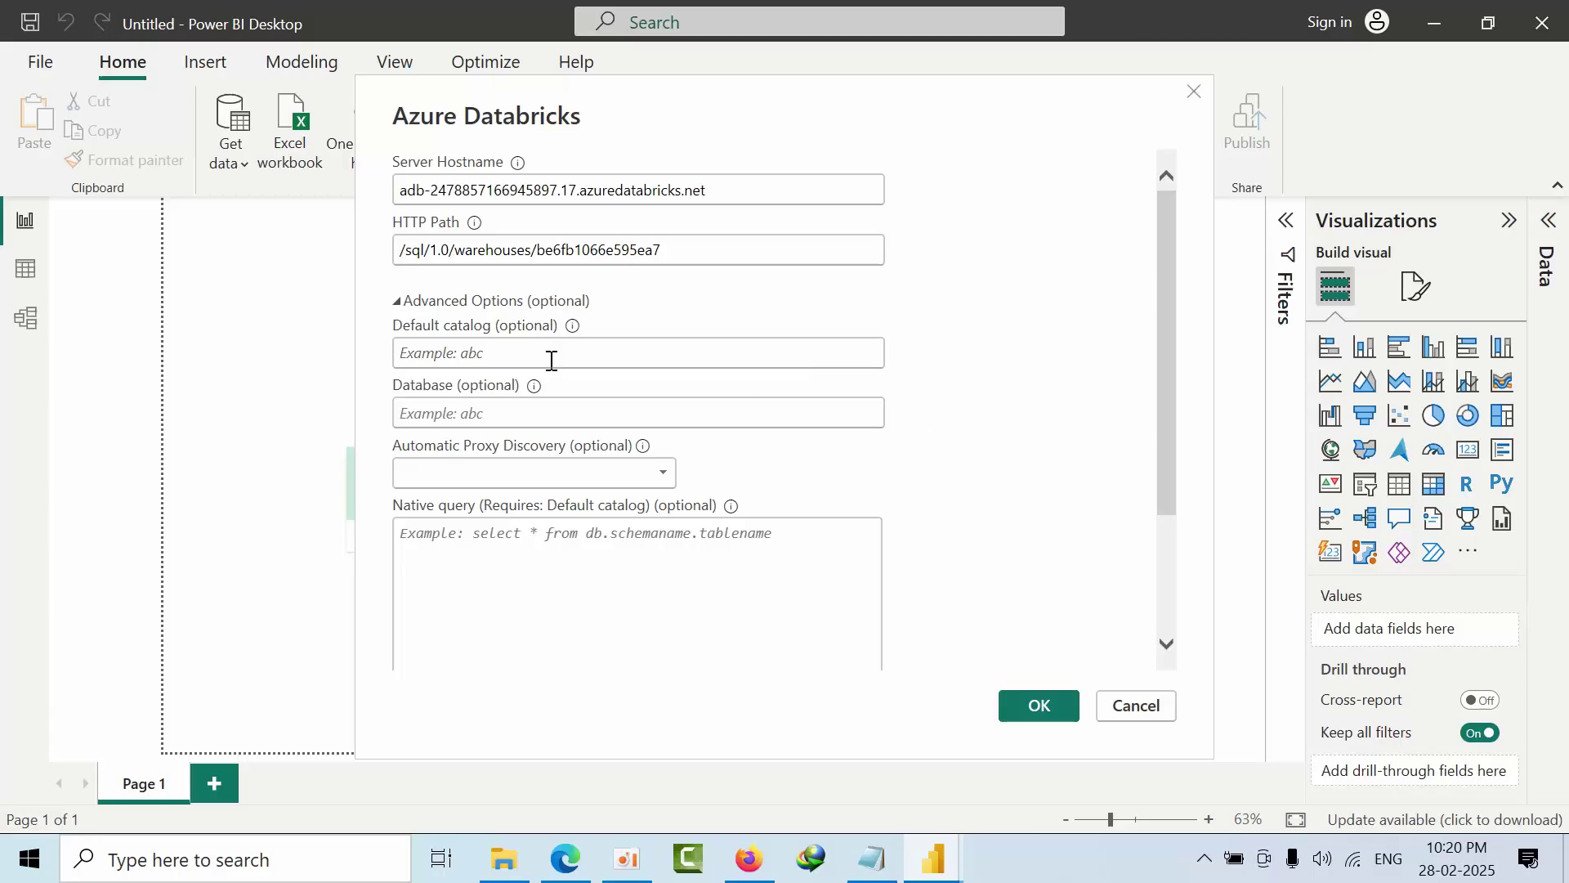
{"action": "left_click", "coordinate": [1040, 708]}
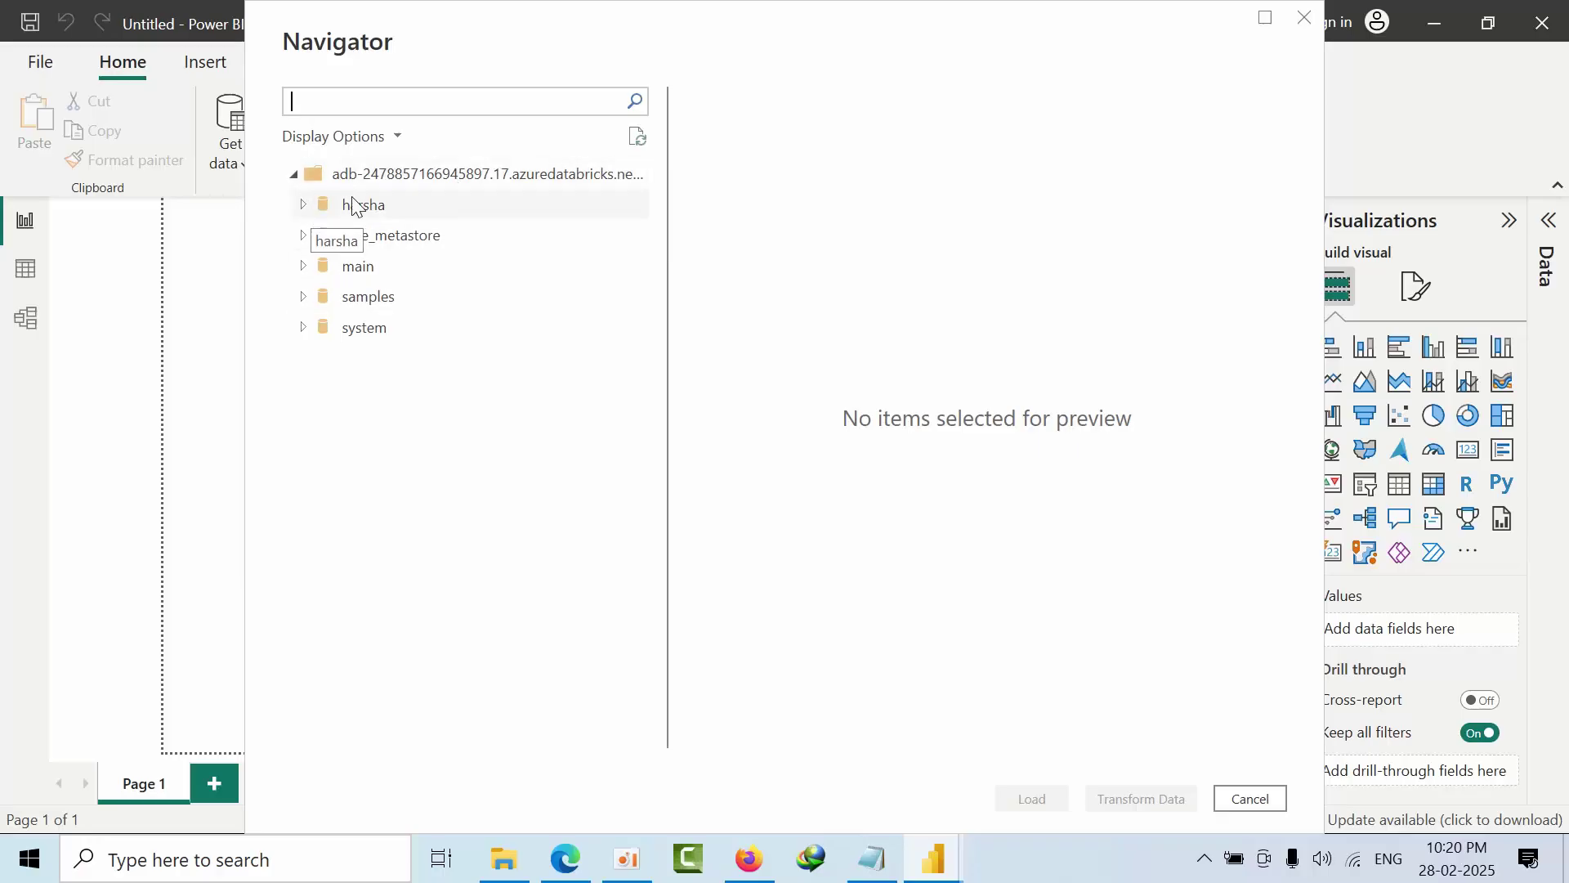
{"action": "left_click", "coordinate": [436, 183]}
{"action": "left_click", "coordinate": [311, 207]}
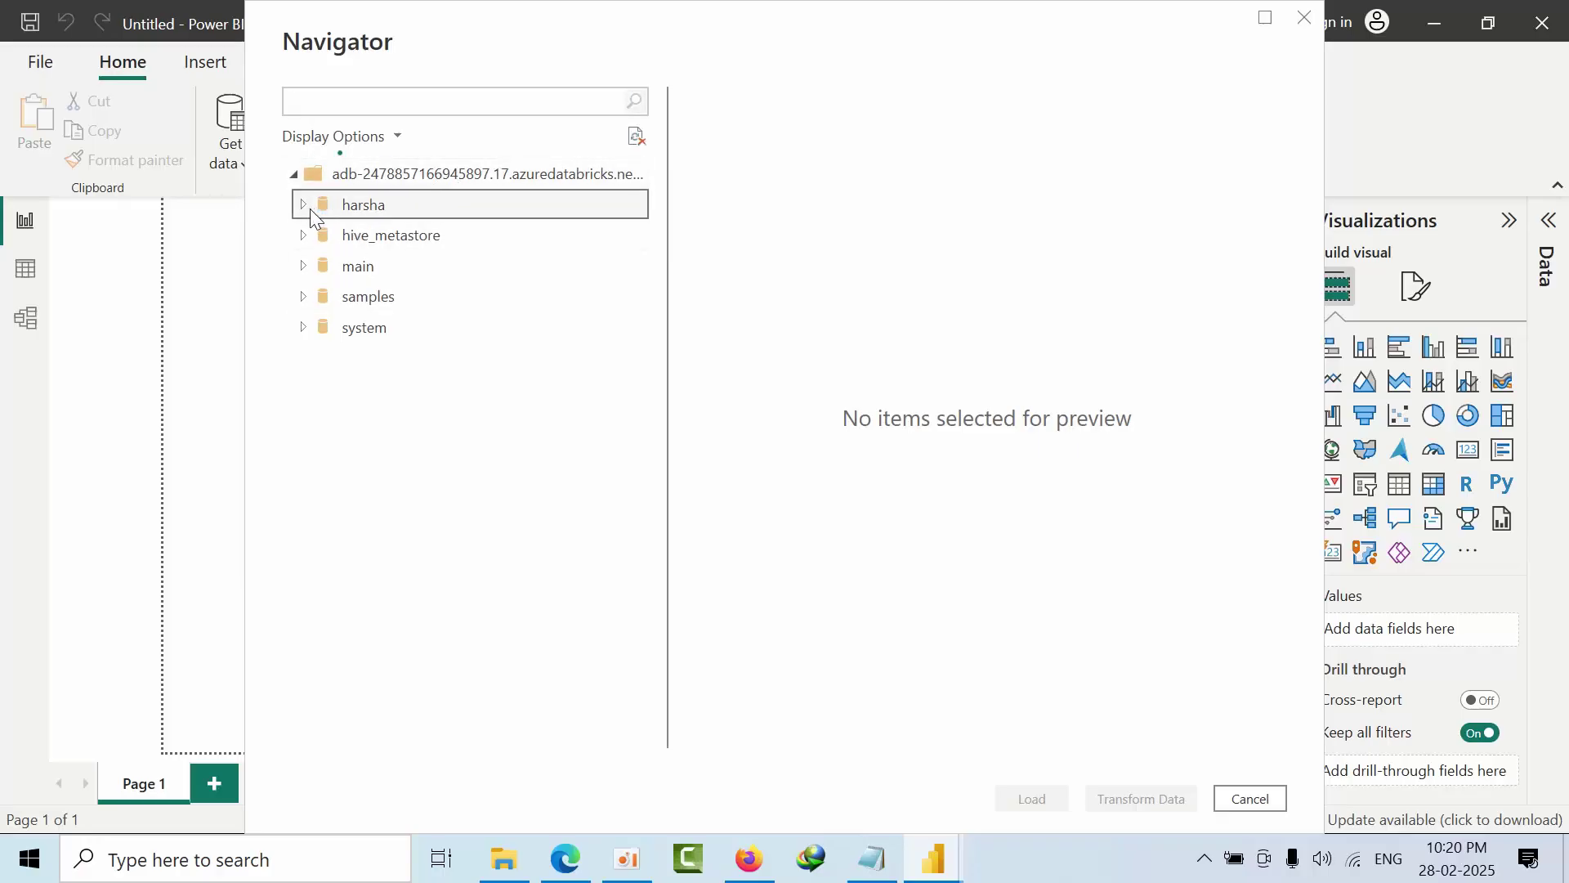
{"action": "left_click", "coordinate": [1305, 16]}
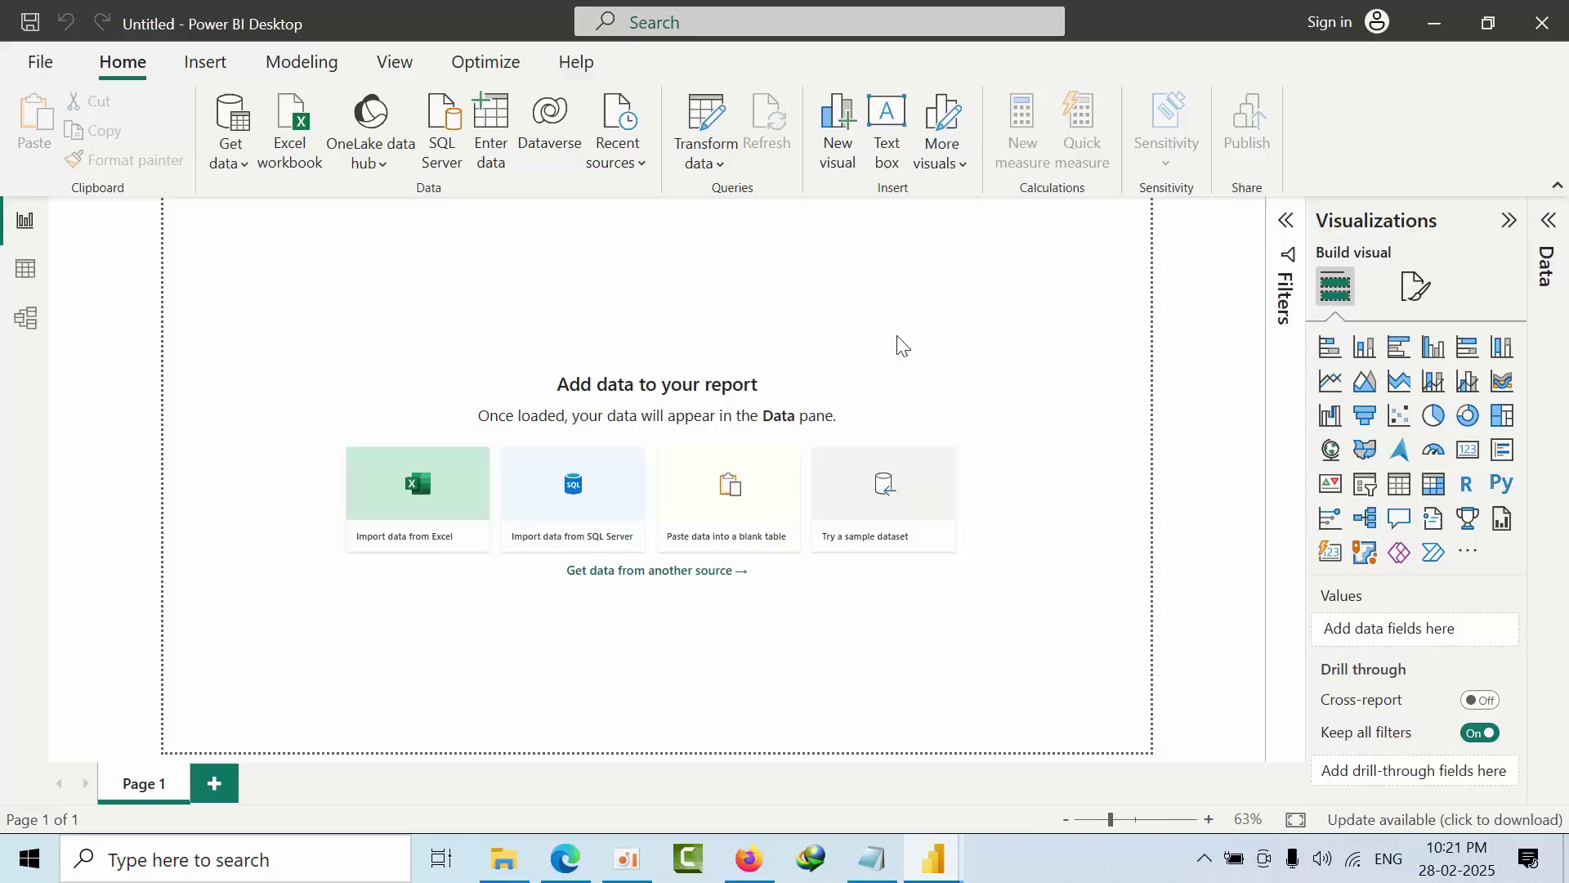